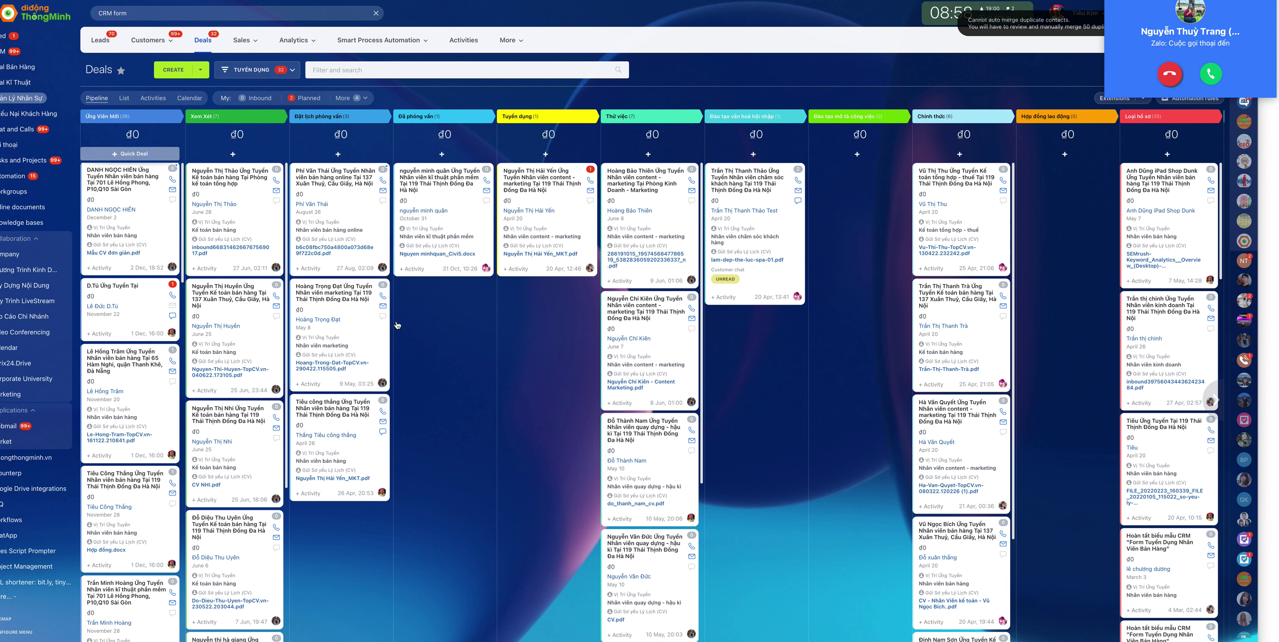
- Open the first deal in the Đặt lịch phỏng vấn stage and the configuration of its Người Phỏng Vấn Chuyên Môn field
click(1169, 75)
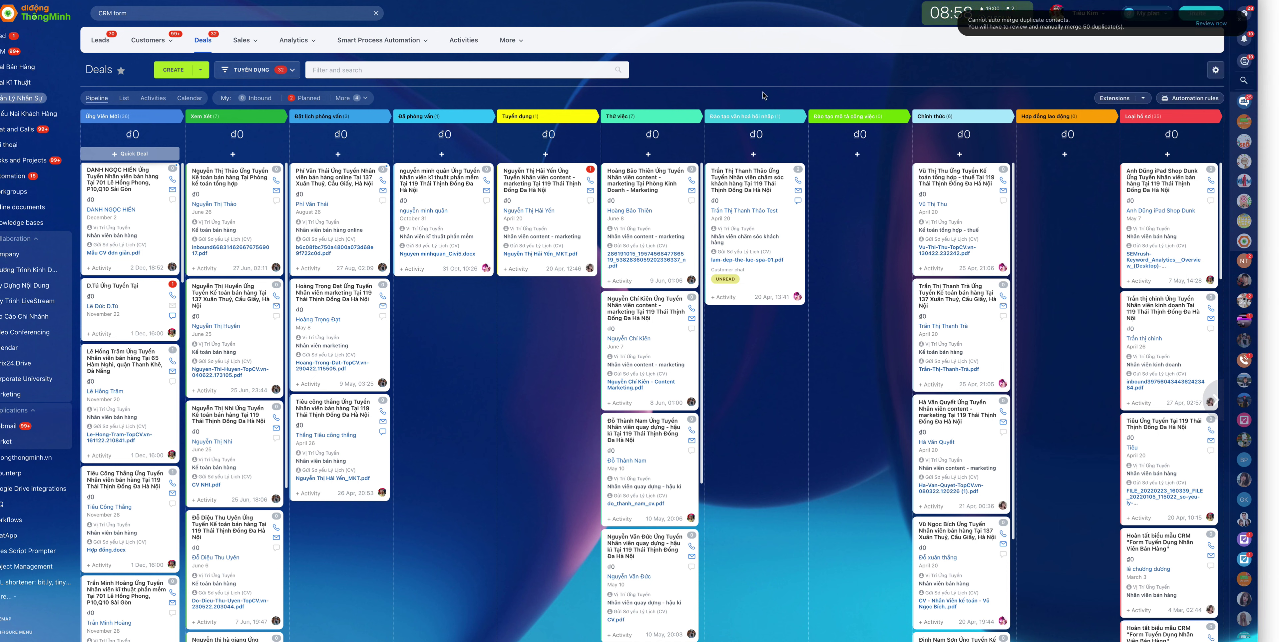
click(339, 184)
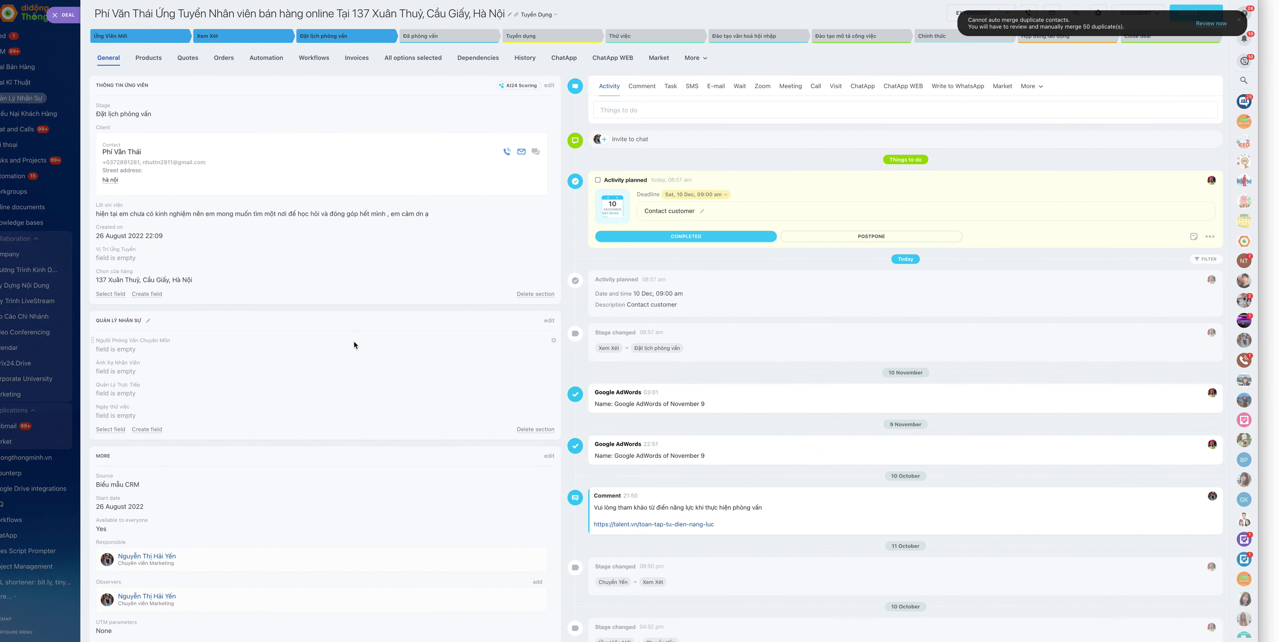
click(266, 335)
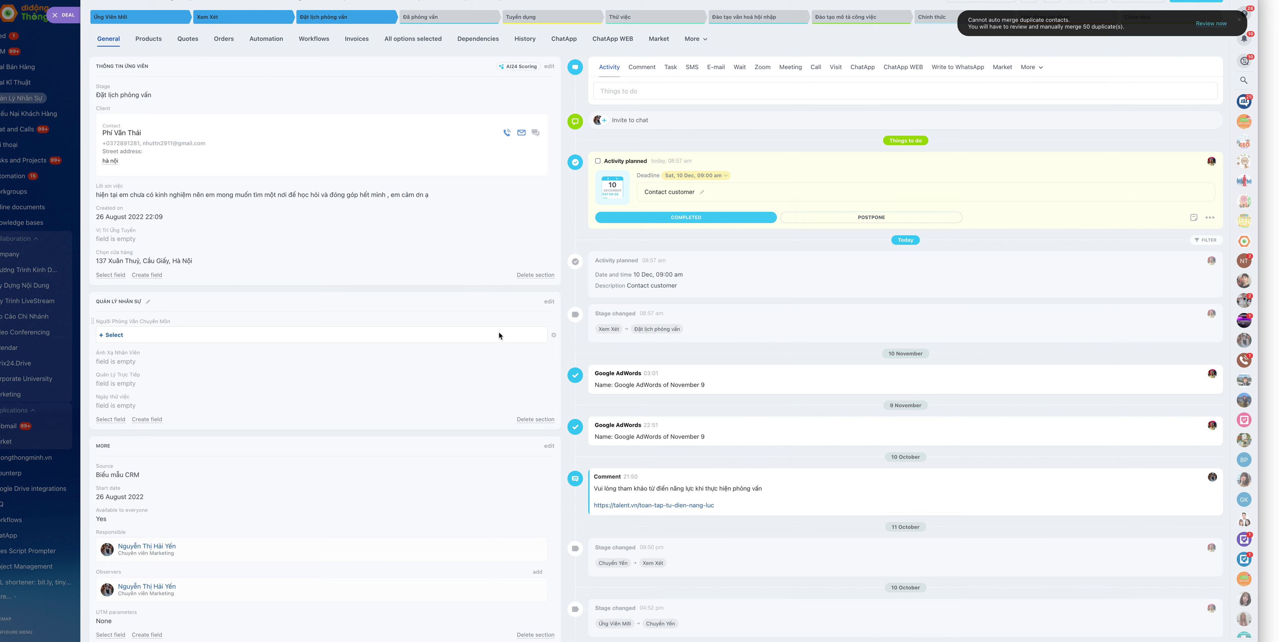
click(551, 335)
click(553, 372)
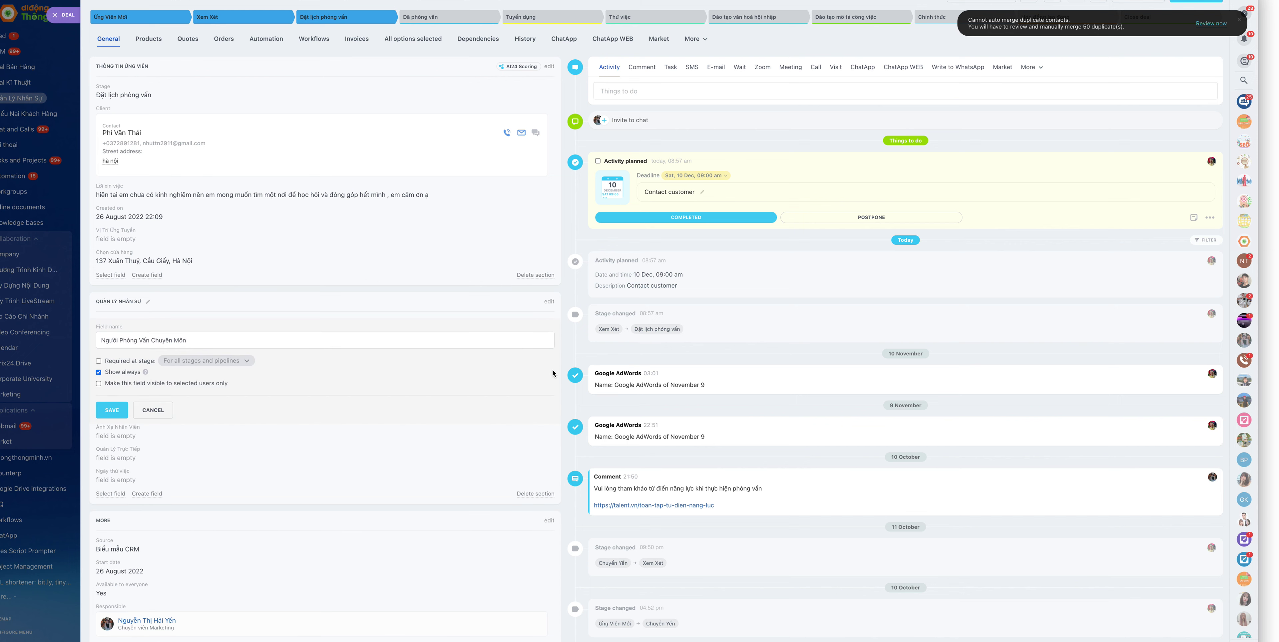
- Make the Người Phỏng Vấn Chuyên Môn field required, excluding the Xem Xét stage, and save the field settings
click(128, 361)
click(182, 361)
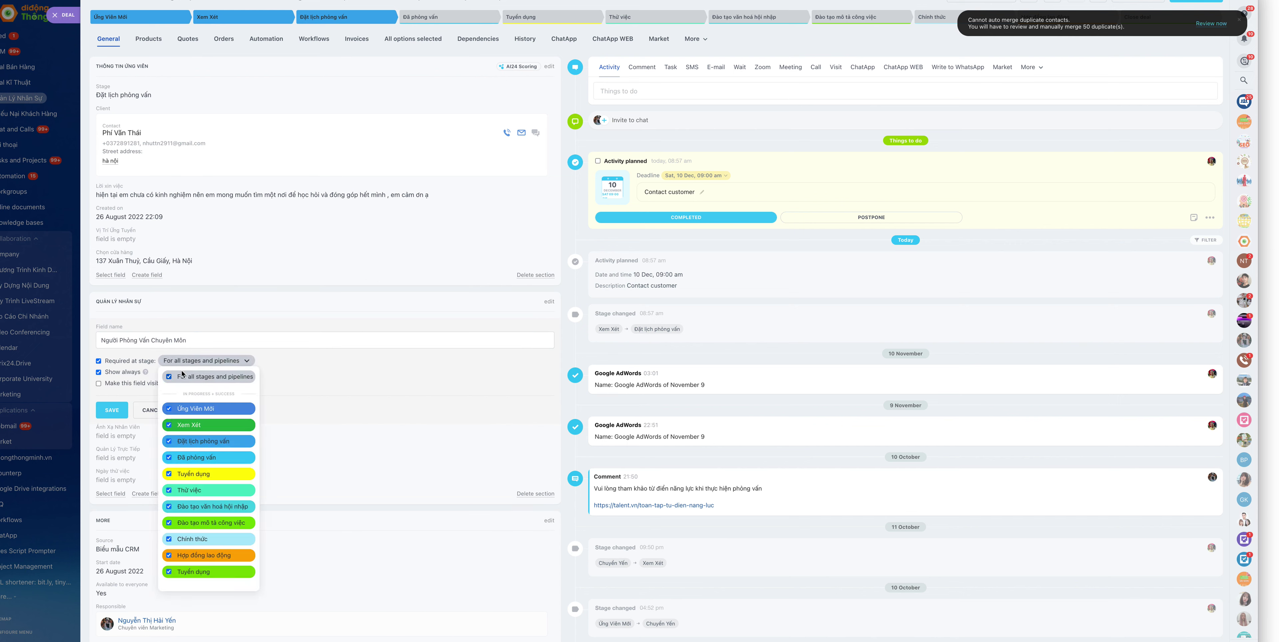
click(169, 425)
click(299, 345)
click(112, 409)
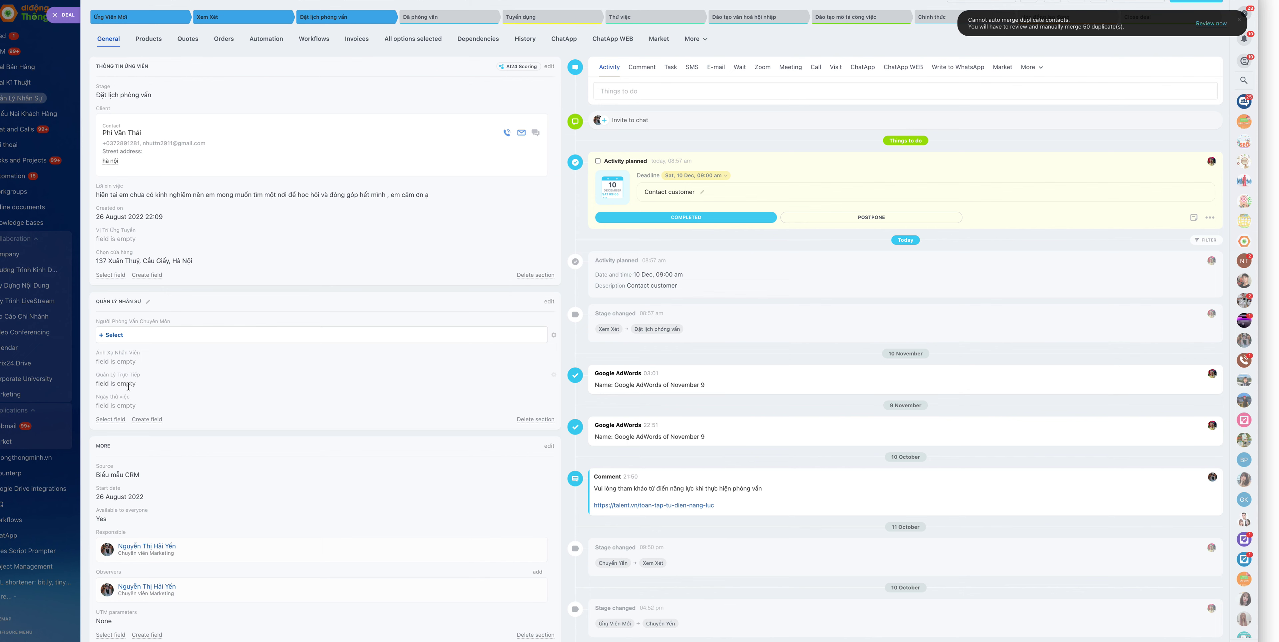
- Start creating a custom field in the Quản Lý Nhân Sự section through the additional field types
click(139, 419)
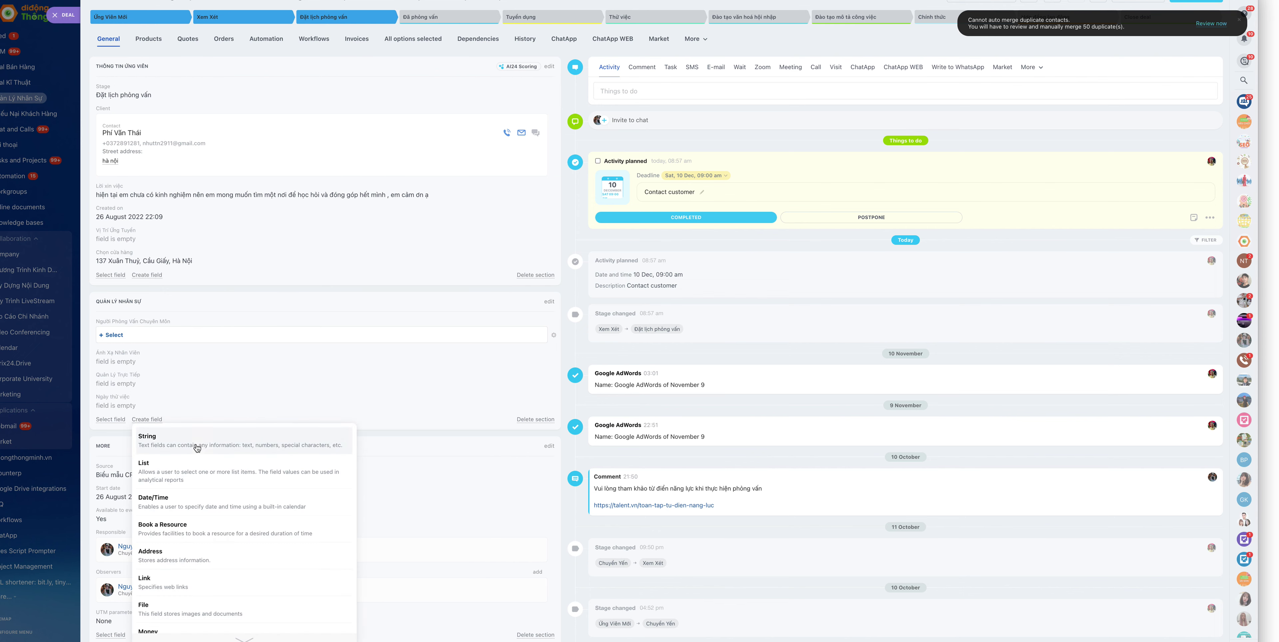
scroll(190, 484, down, 5)
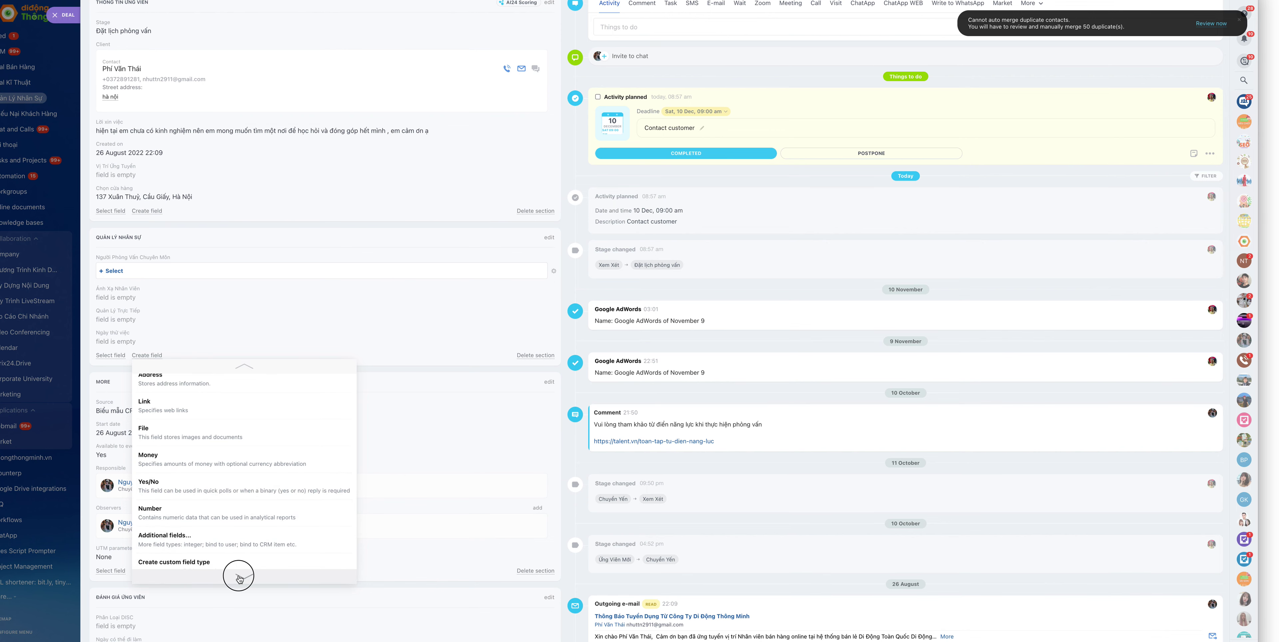
scroll(236, 534, up, 1)
scroll(208, 490, down, 3)
scroll(189, 410, up, 5)
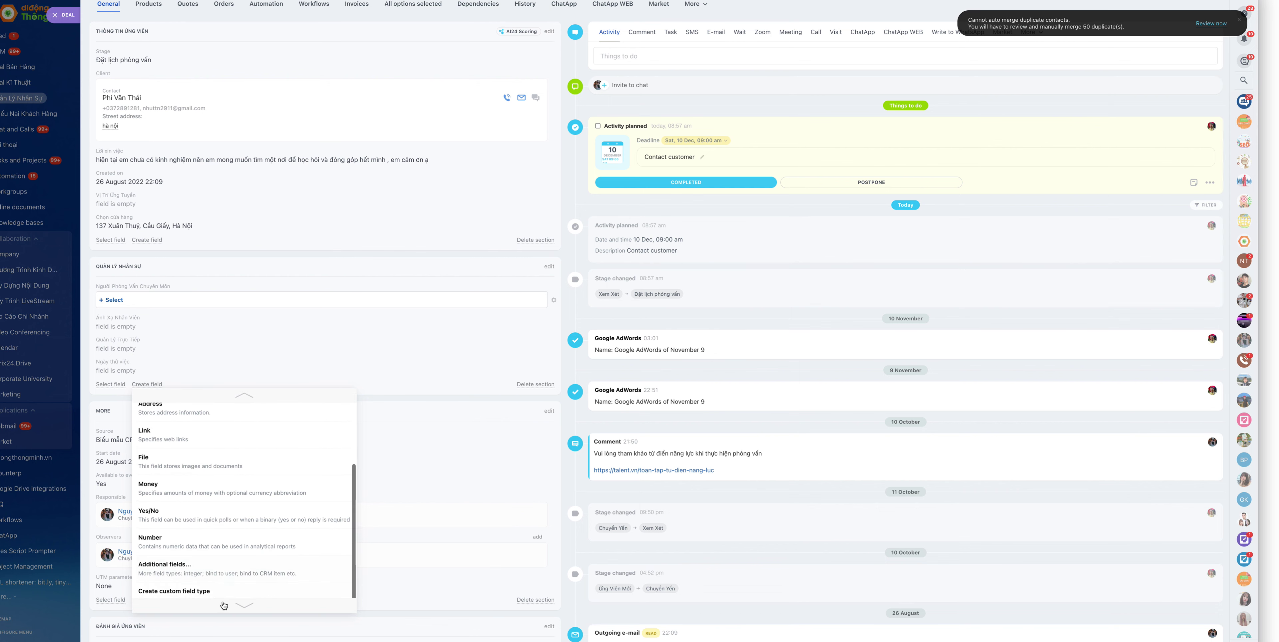
click(192, 576)
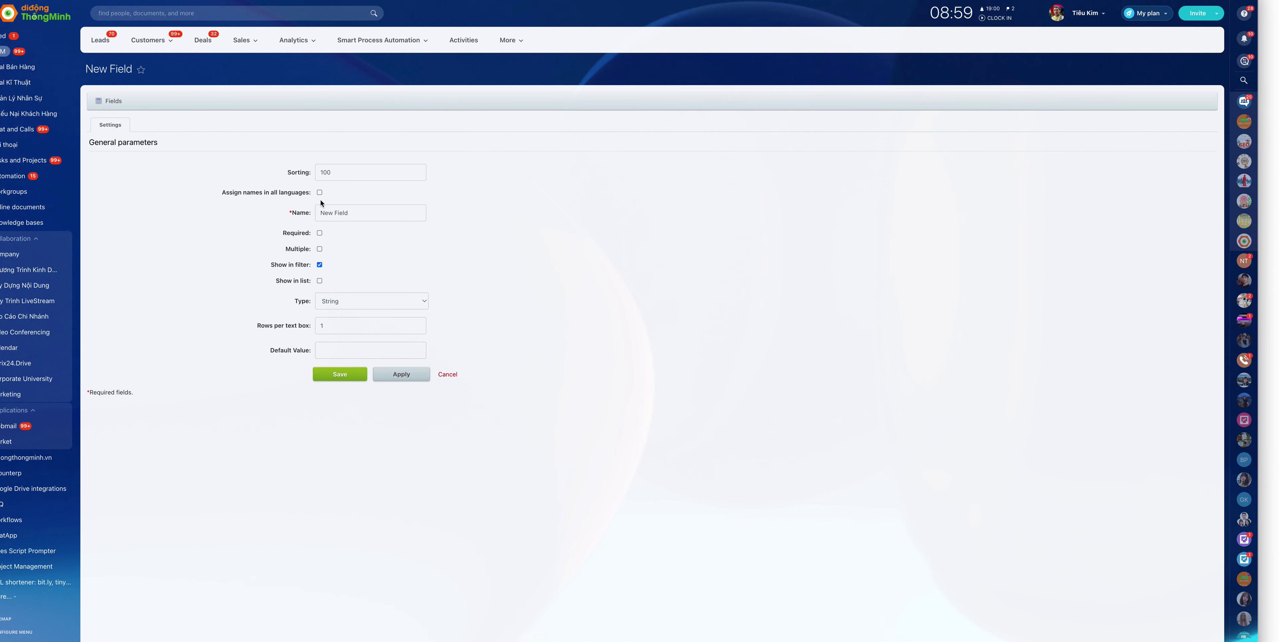
- Name the new field Người Phỏng Vấn Chung
triple_click(331, 211)
key(BackSpace)
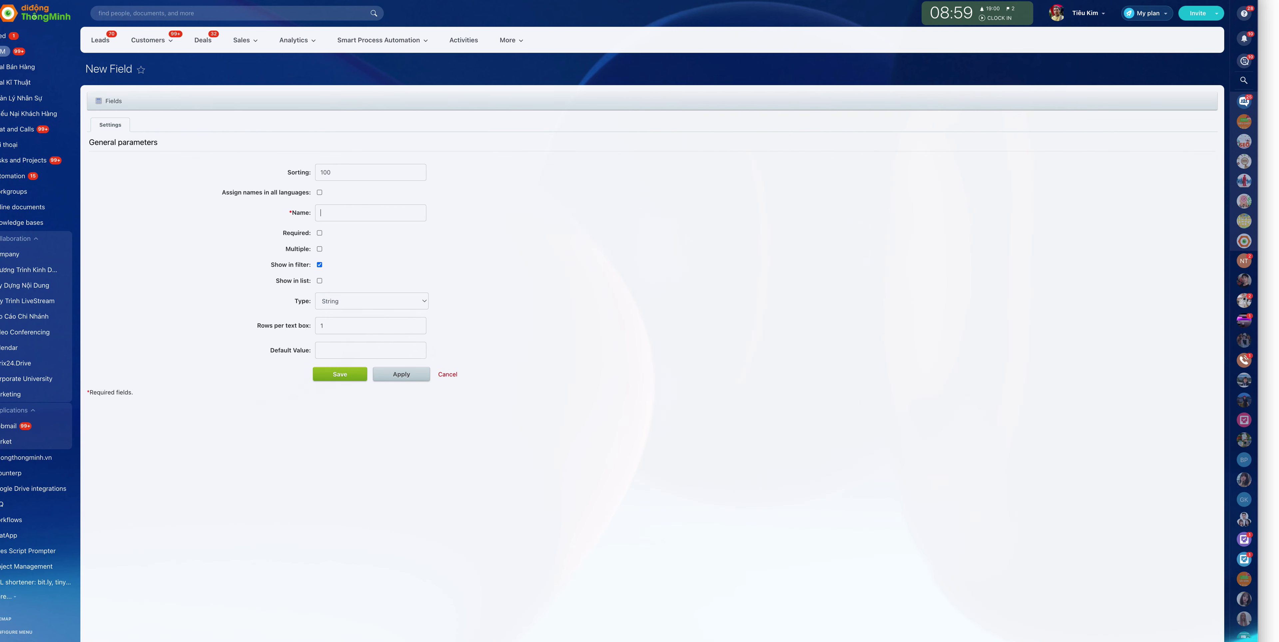
text(Người Phòng)
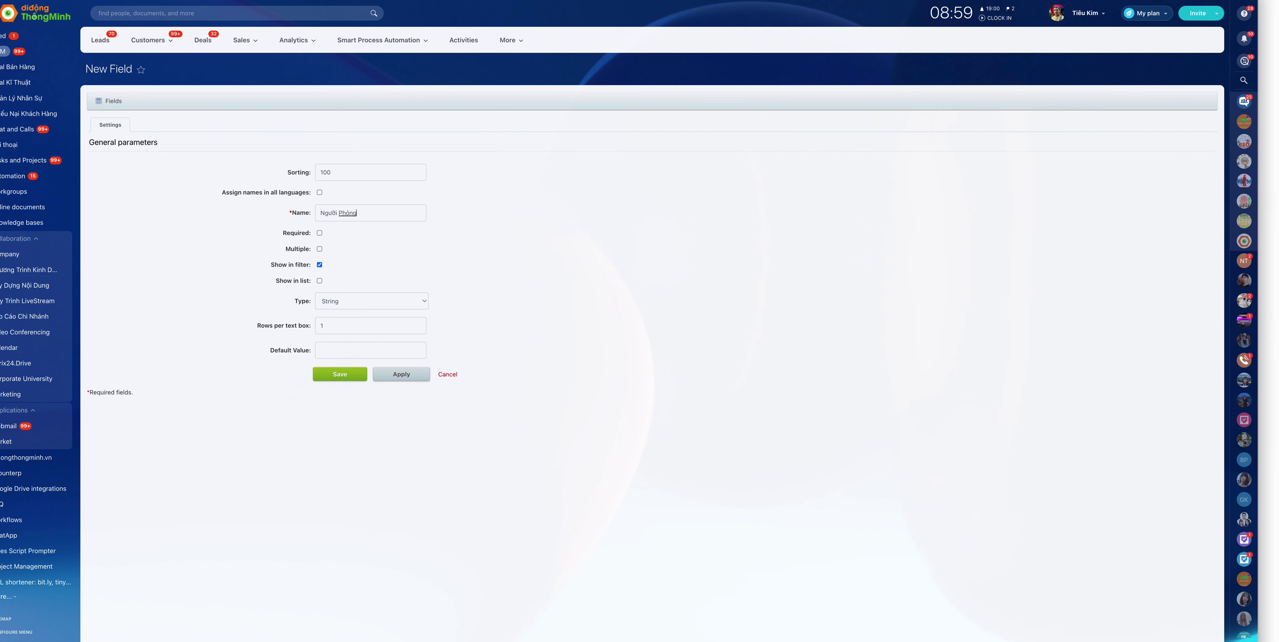
text( Vấn)
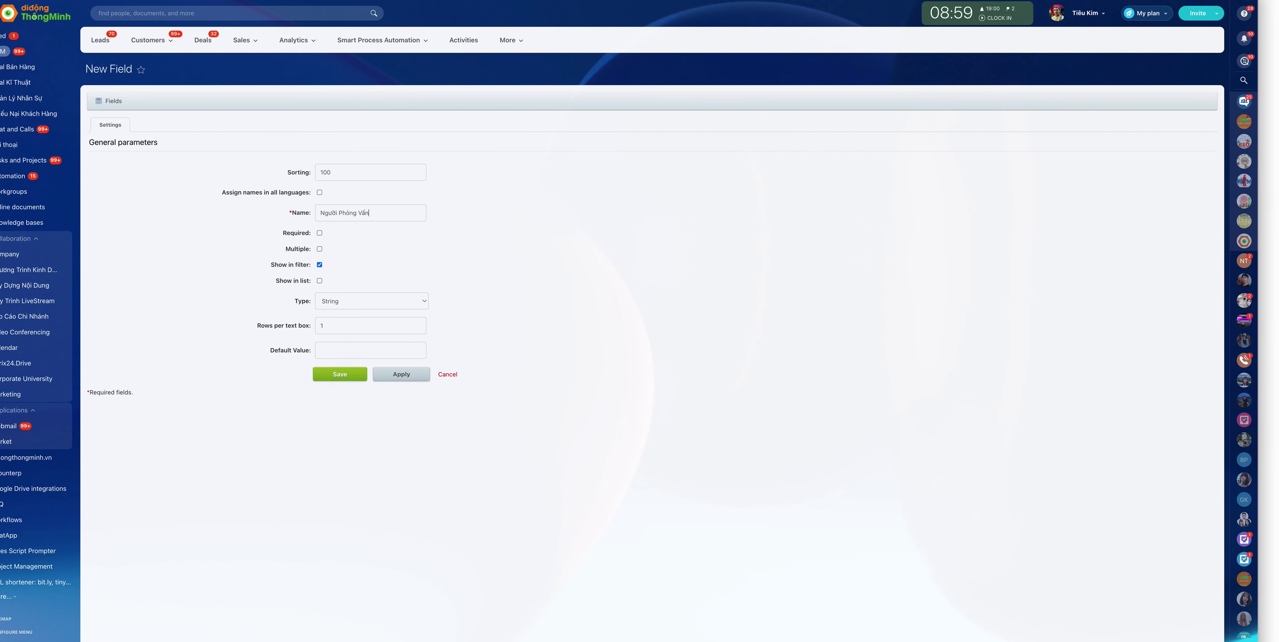
key(ctrl+a)
click(377, 216)
- Set the new field's type to Bind to User and save it
click(362, 300)
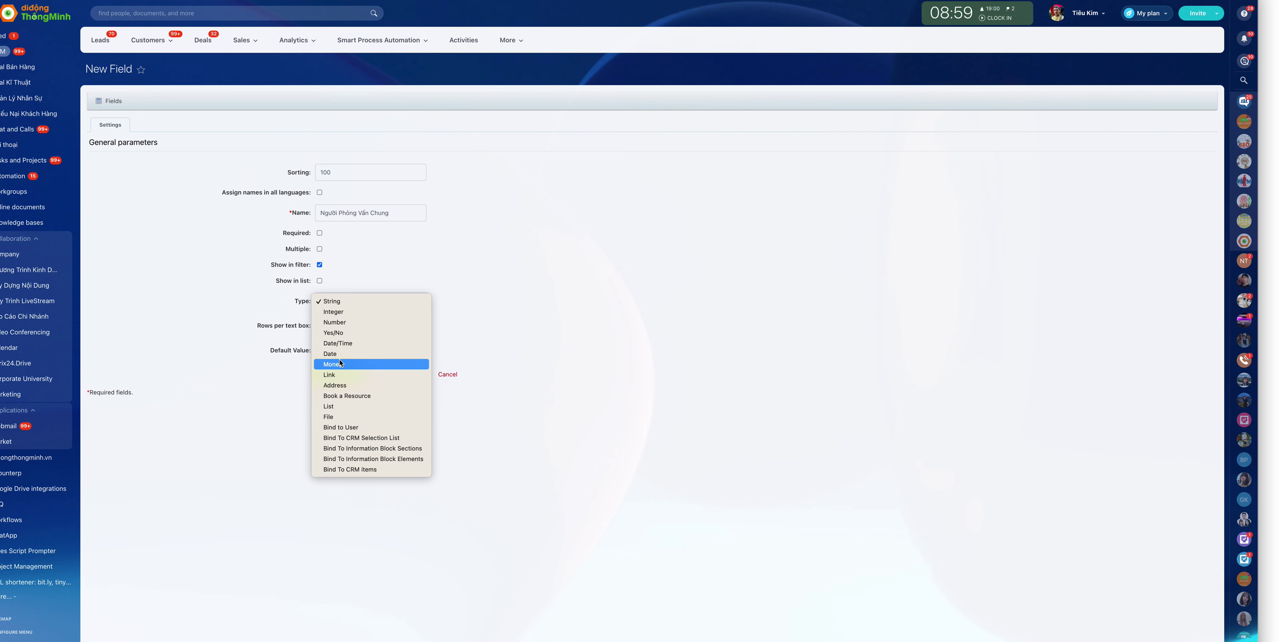
click(348, 431)
click(339, 376)
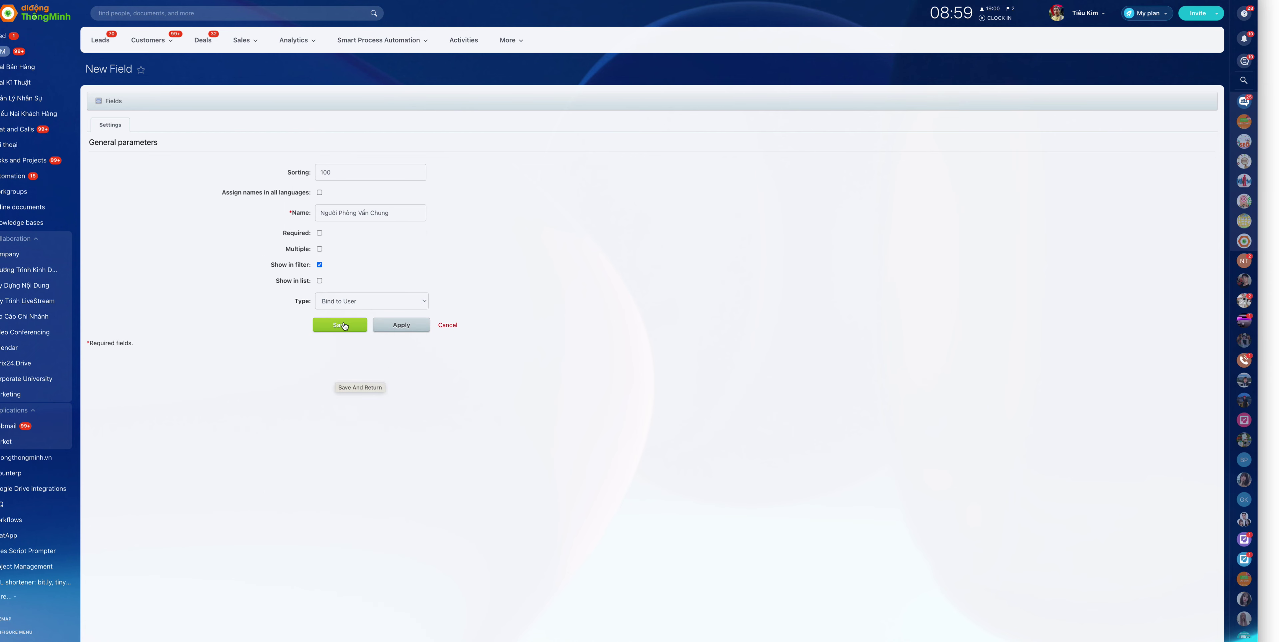
click(343, 325)
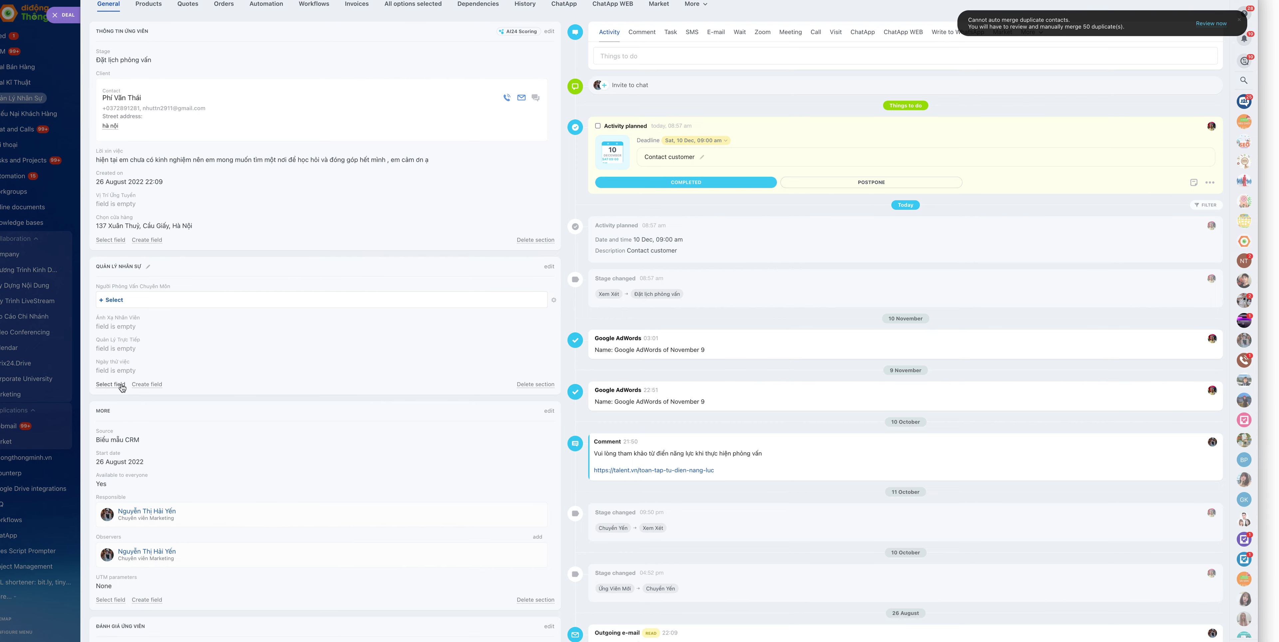
- Look through the selectable fields of the Quản Lý Nhân Sự section for Người Phỏng Vấn Chung
click(110, 384)
scroll(113, 546, down, 3)
scroll(113, 561, down, 8)
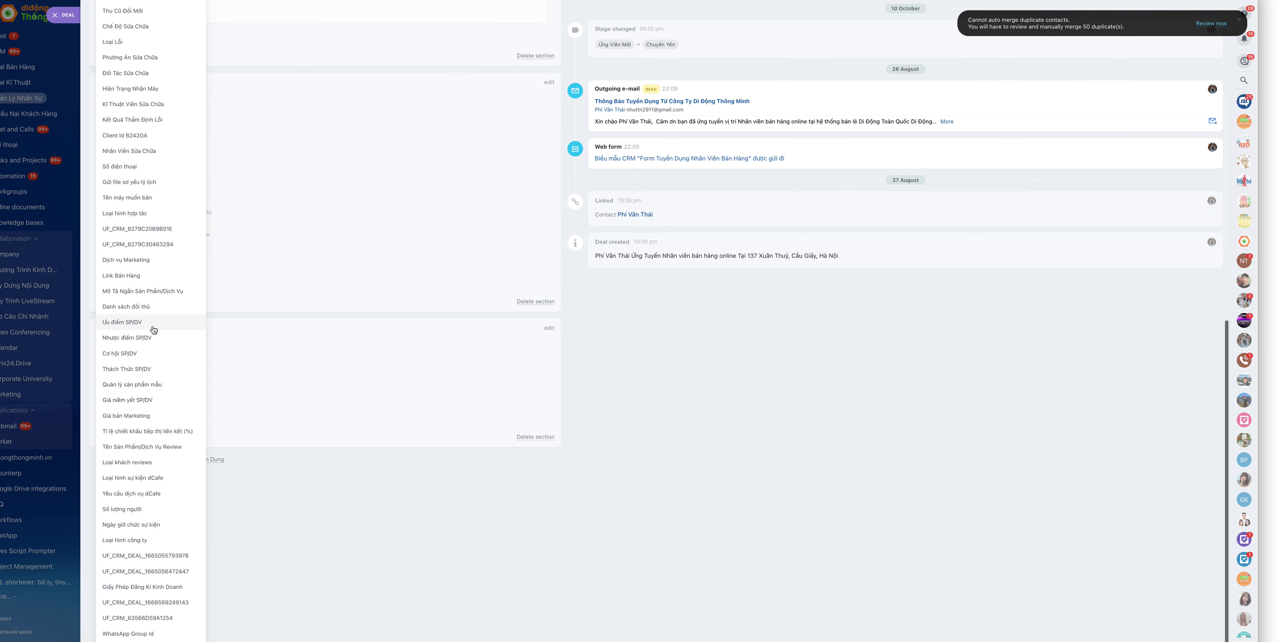
scroll(149, 330, up, 2)
scroll(143, 278, up, 3)
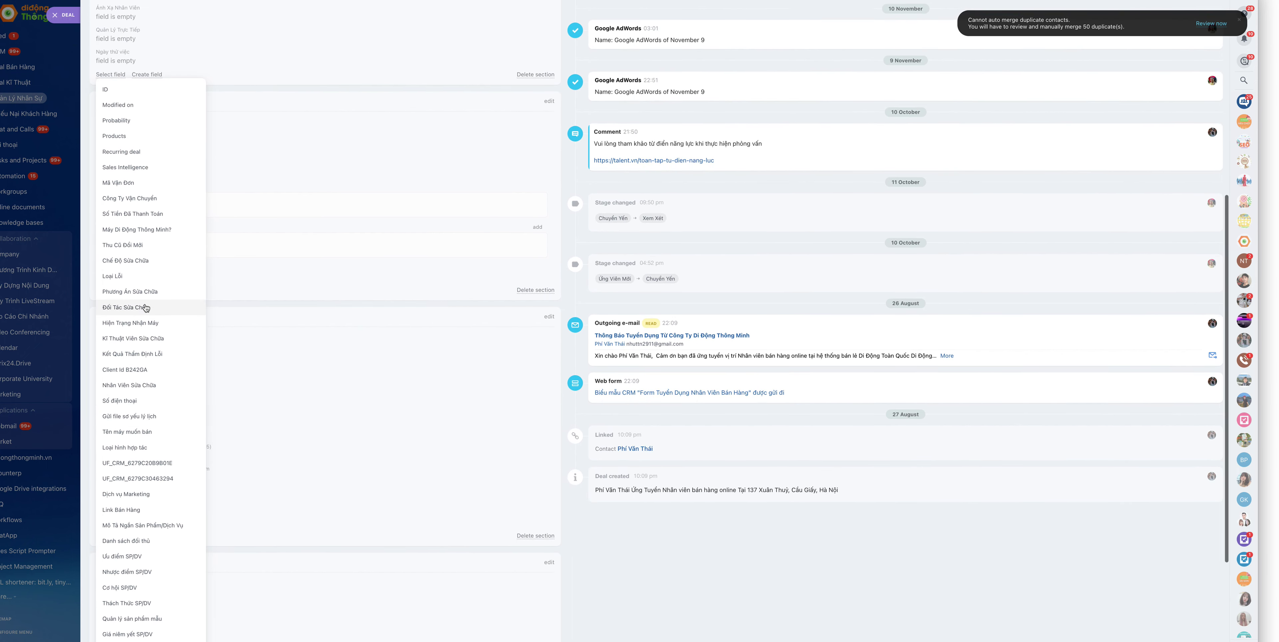
click(248, 210)
scroll(248, 209, up, 10)
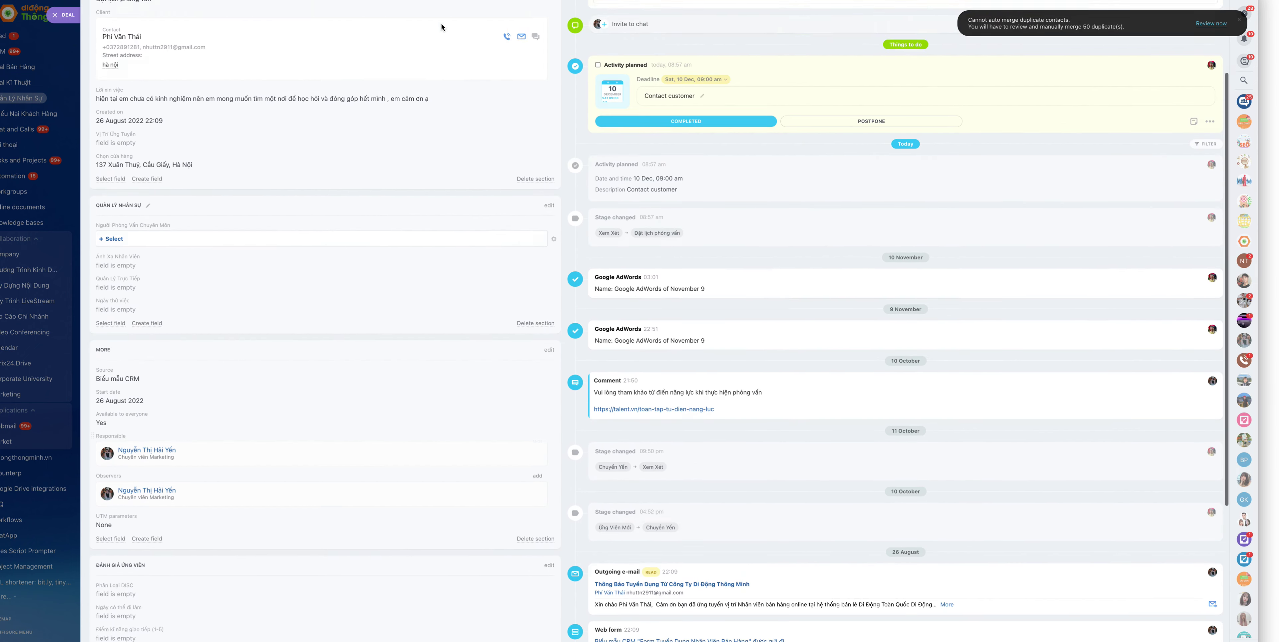
- Close the deal and reopen it from the pipeline to refresh its field list
key(Escape)
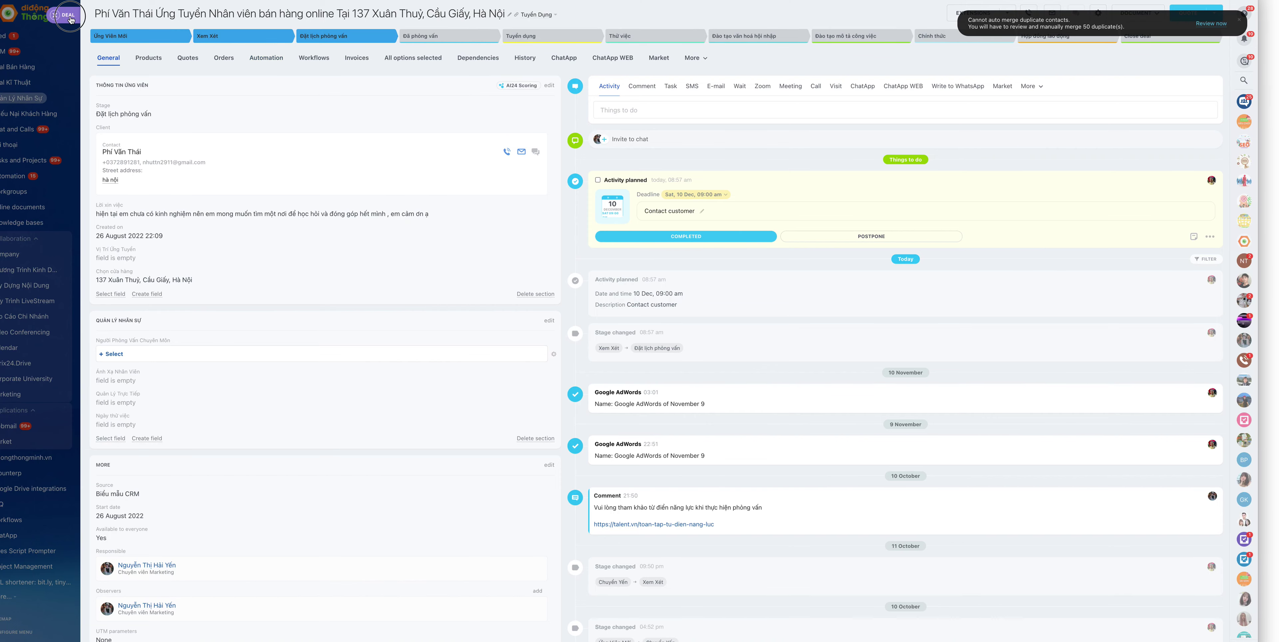
click(69, 15)
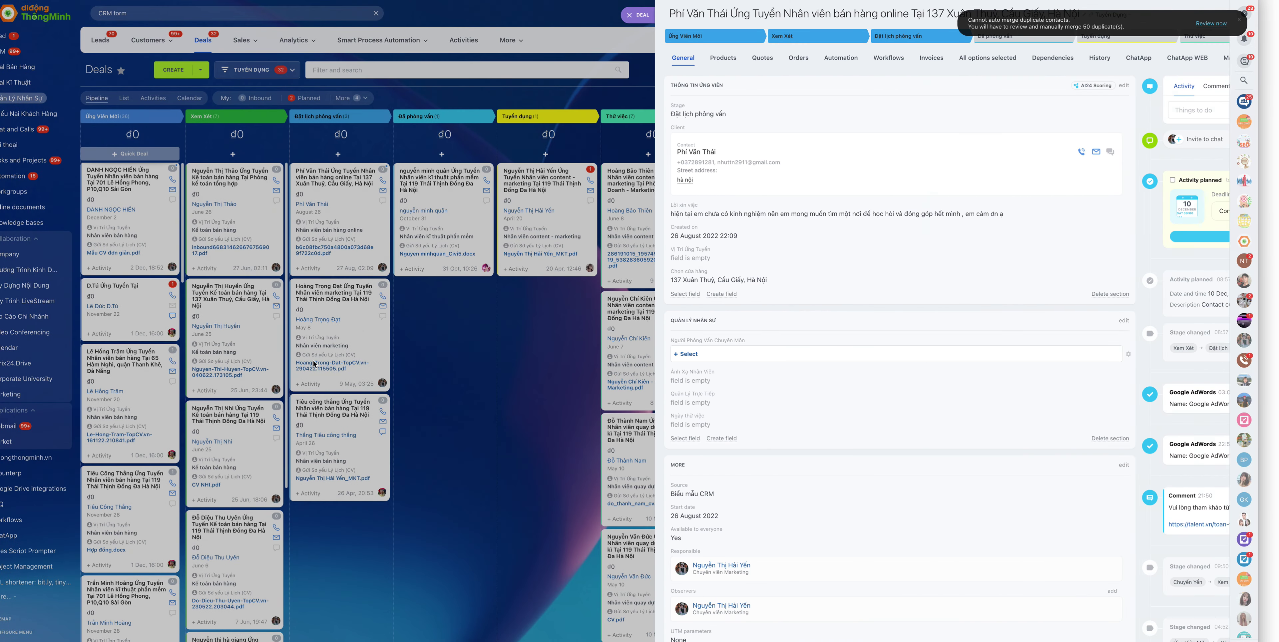
click(360, 254)
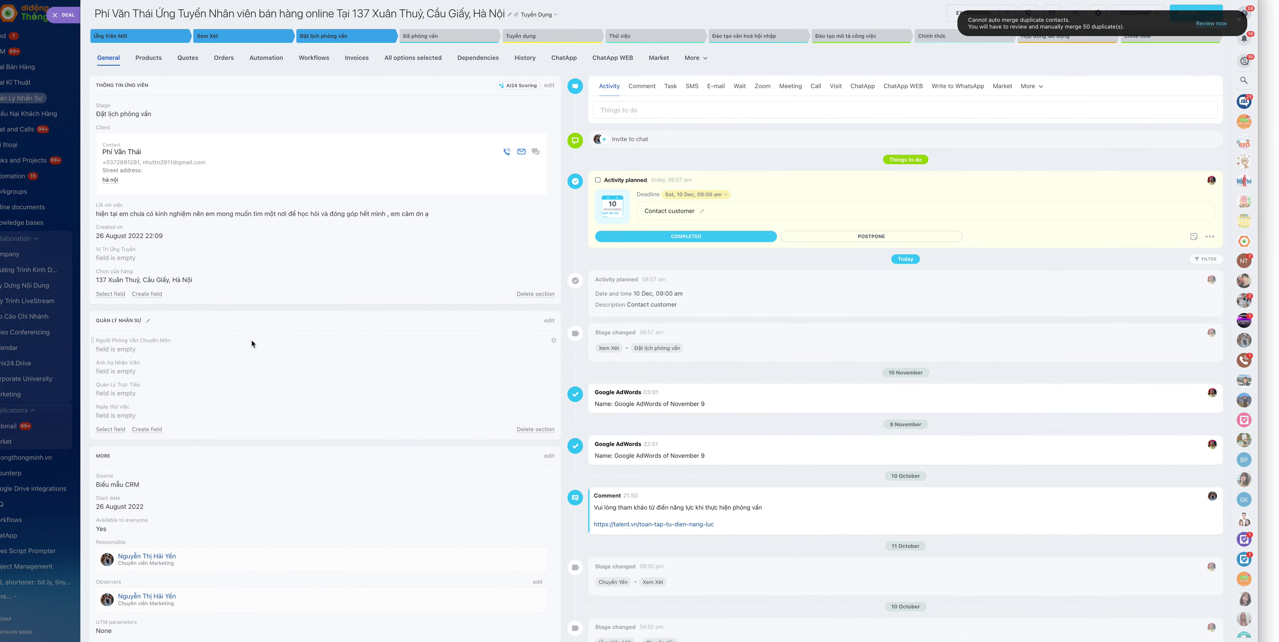
- Add the Người Phỏng Vấn Chung field to the Quản Lý Nhân Sự section and move it to the top of that section
click(110, 429)
scroll(133, 453, down, 1)
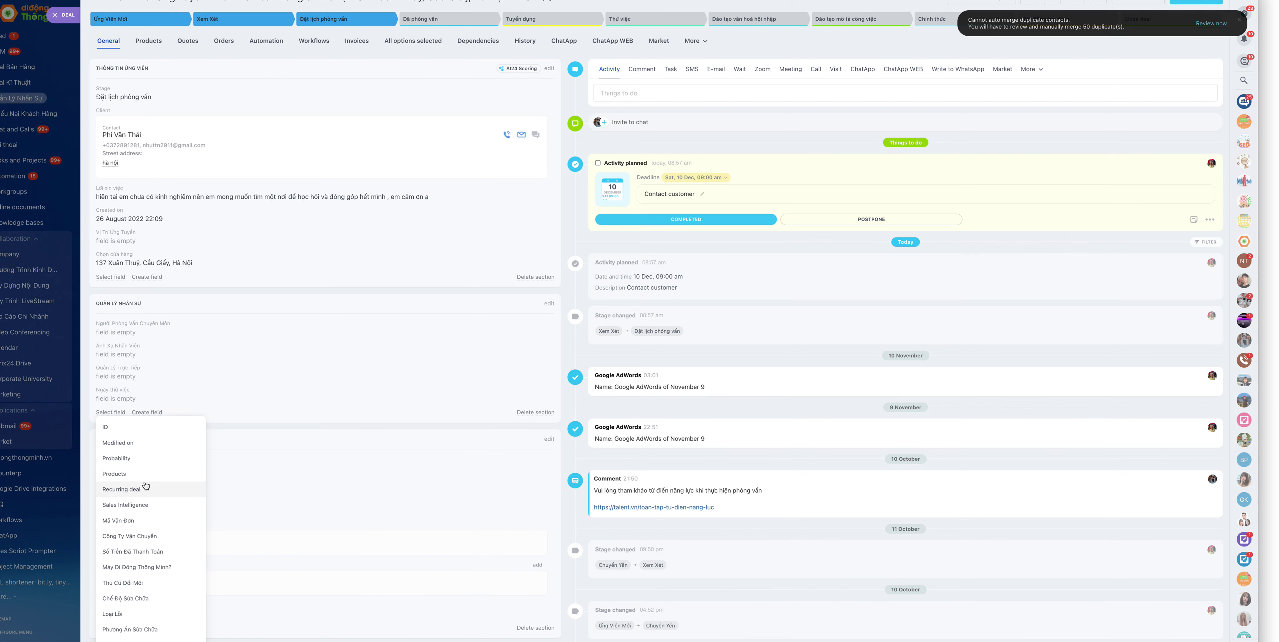
scroll(145, 486, down, 10)
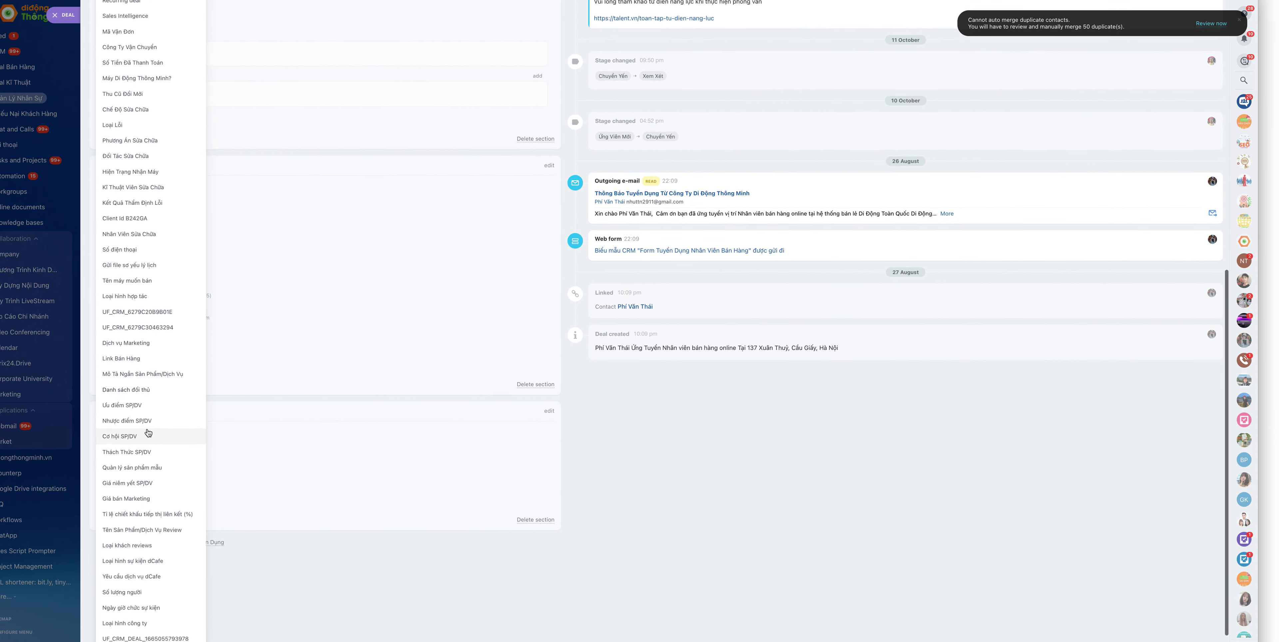
scroll(144, 488, down, 2)
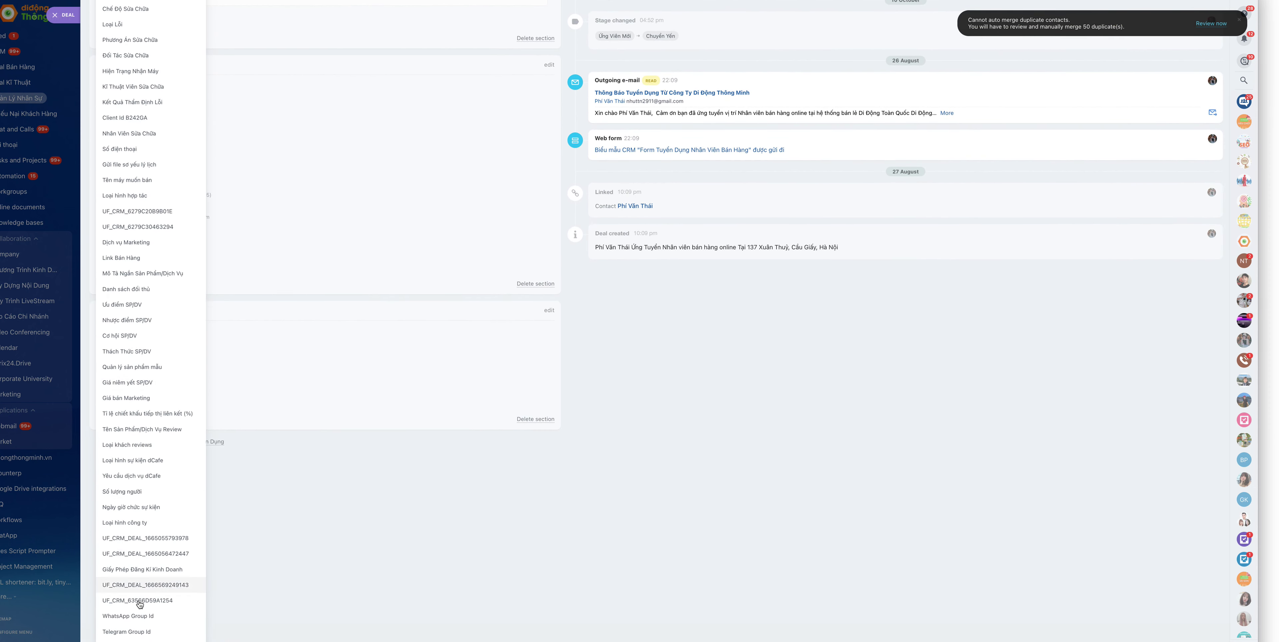
click(253, 340)
scroll(209, 256, up, 6)
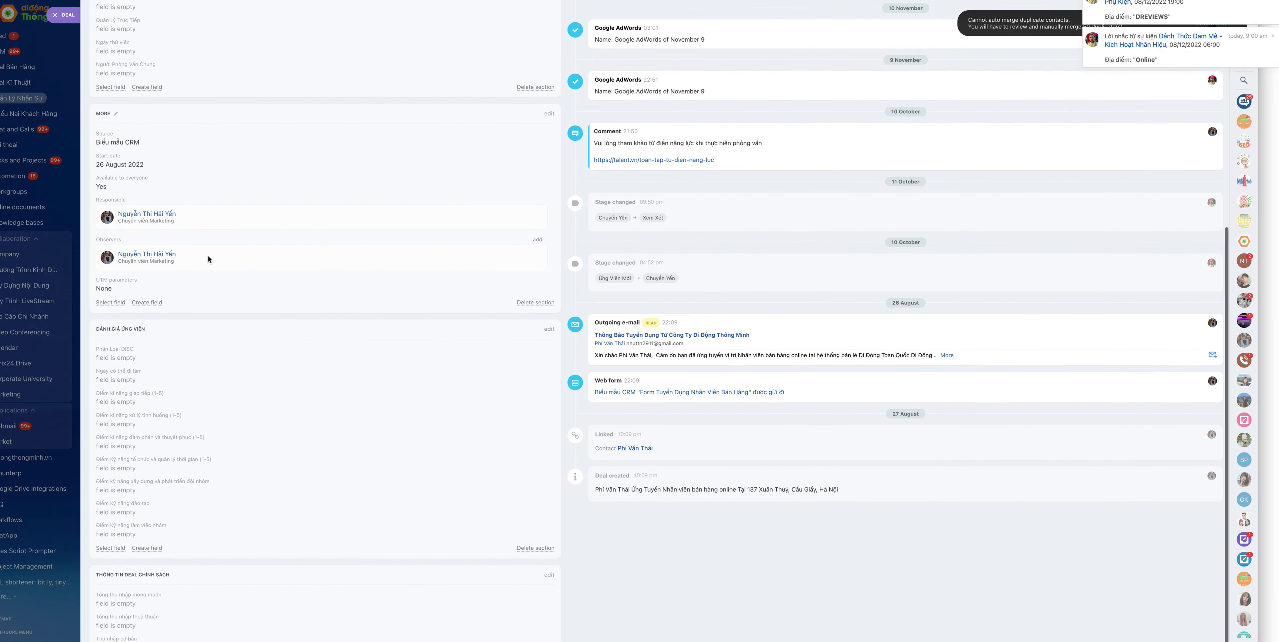
scroll(208, 255, up, 3)
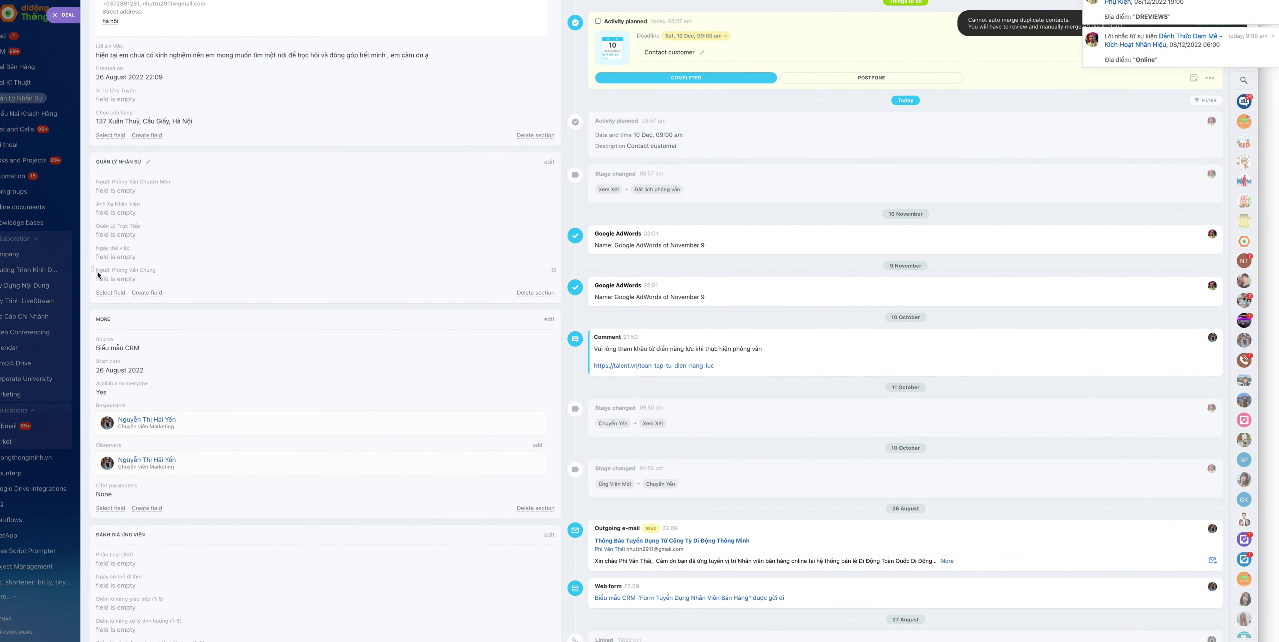
drag(94, 270, 145, 184)
- Make Người Phỏng Vấn Chung required at all stages except Ứng Viên Mới and Xem Xét, and save the field settings
click(551, 184)
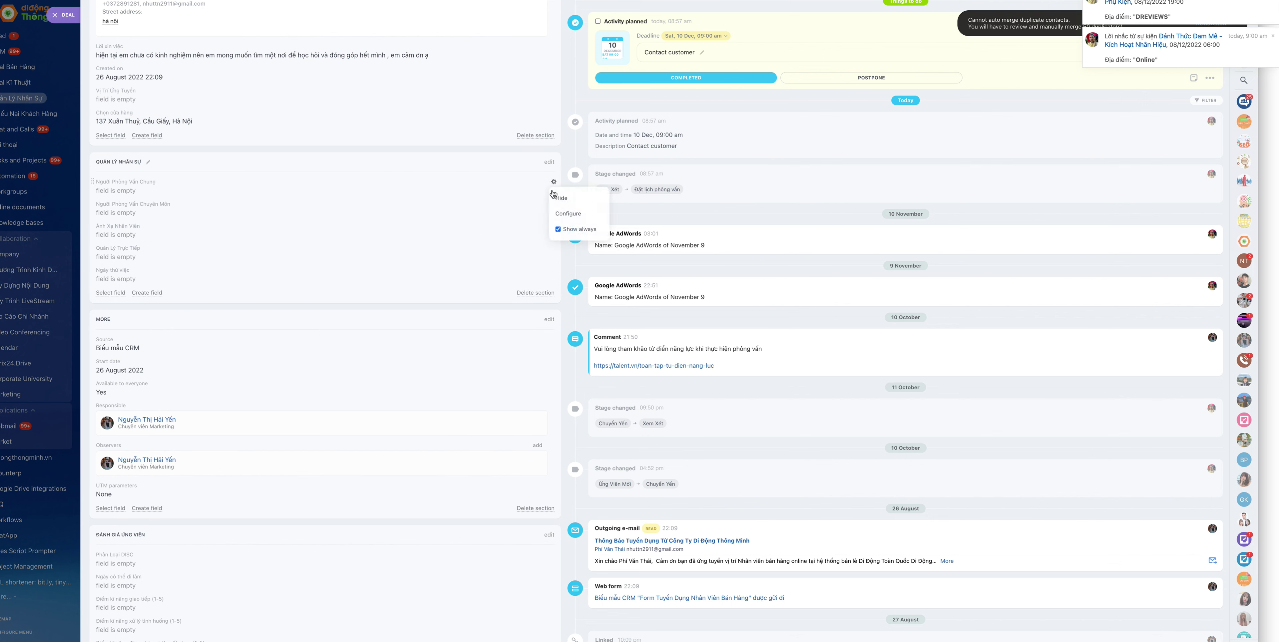
click(568, 201)
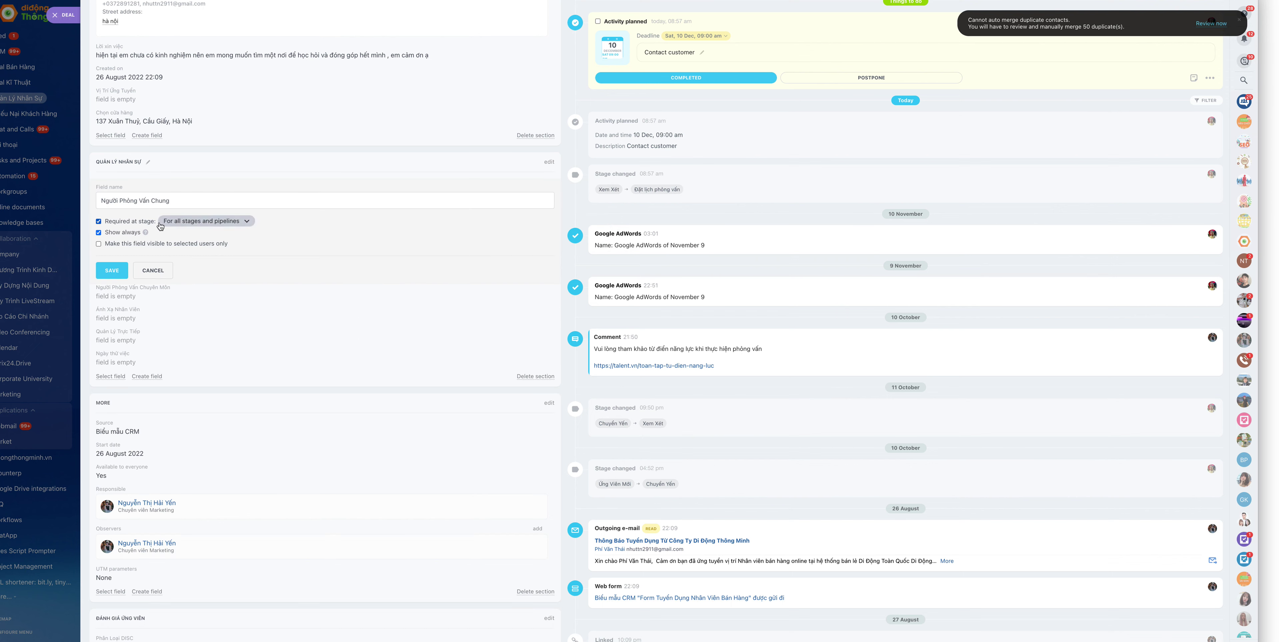
click(171, 221)
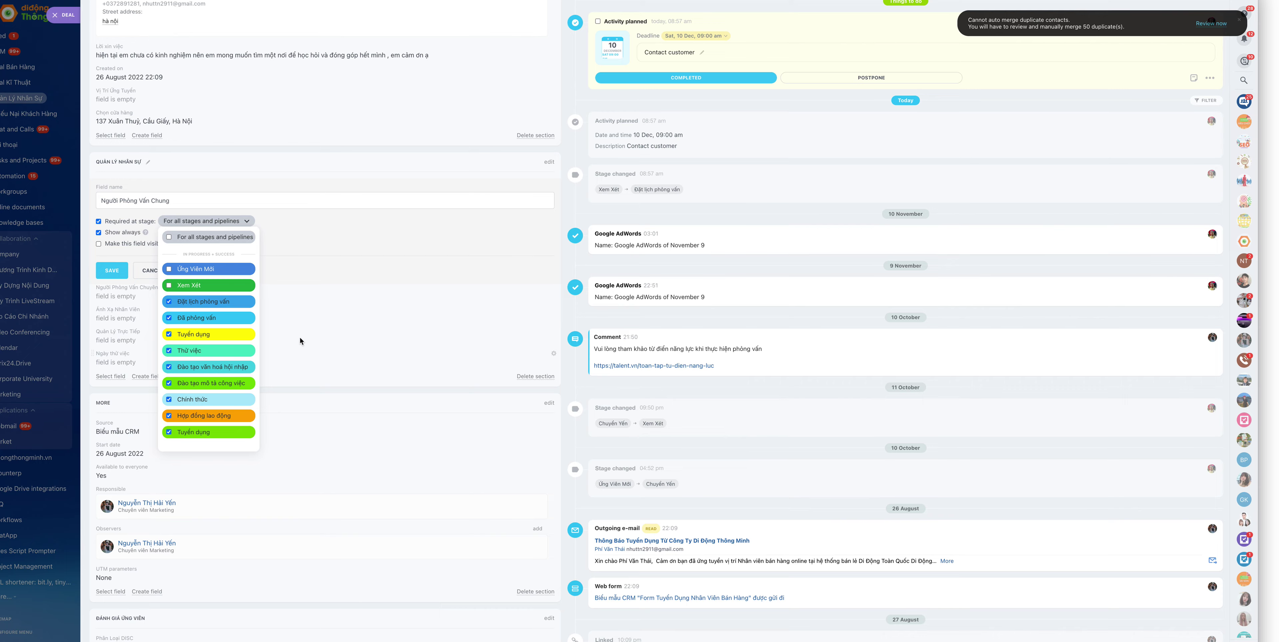
click(110, 271)
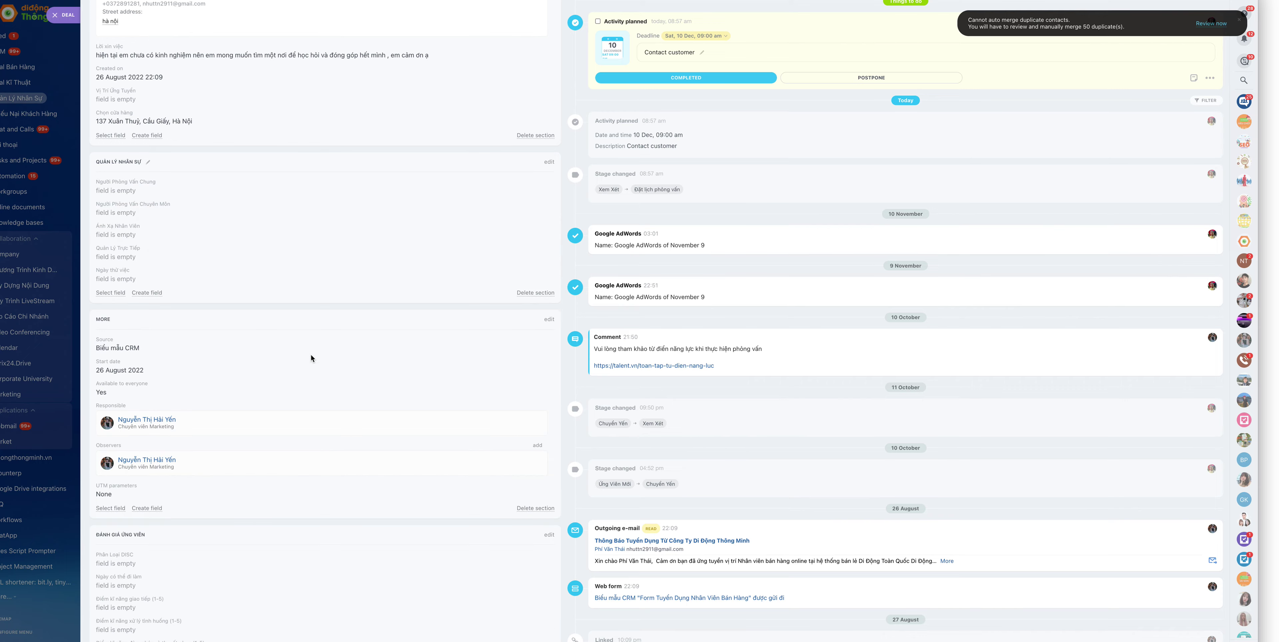
- Close the deal and move its card back to the Xem Xét stage in the pipeline
scroll(313, 397, down, 5)
scroll(311, 351, up, 10)
click(57, 18)
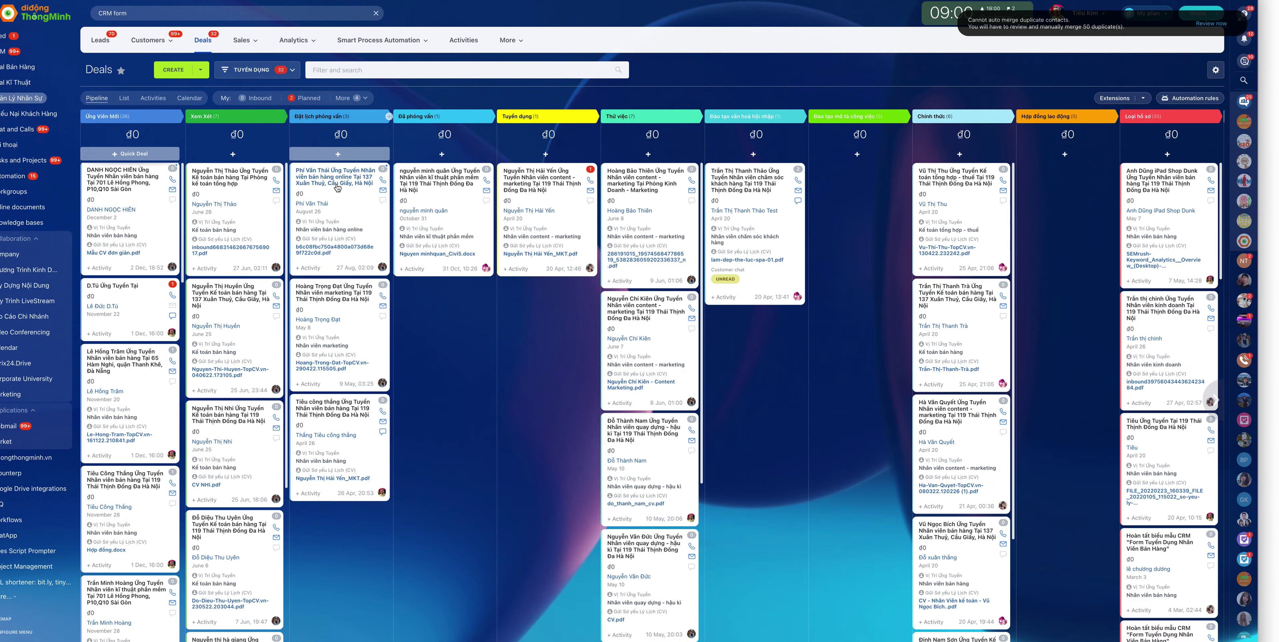
drag(336, 185, 216, 179)
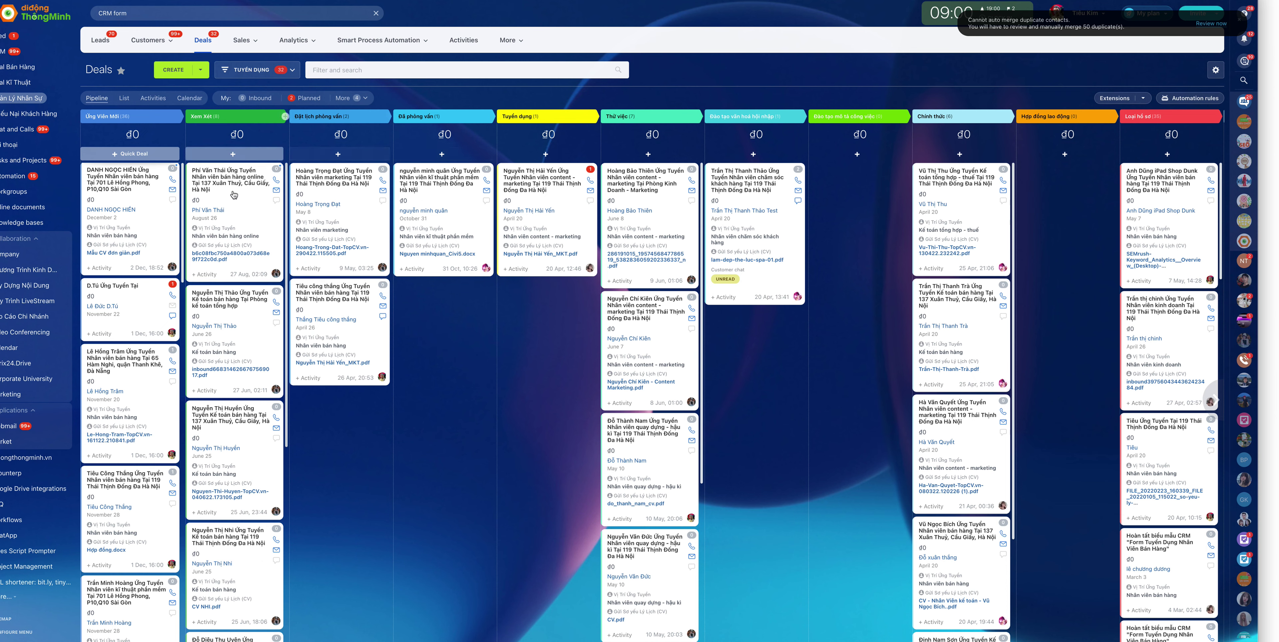
- Move the candidate's deal from Xem Xét to Đặt lịch phỏng vấn, choosing an employee for each of the two required interviewer fields and saving
drag(229, 186, 343, 192)
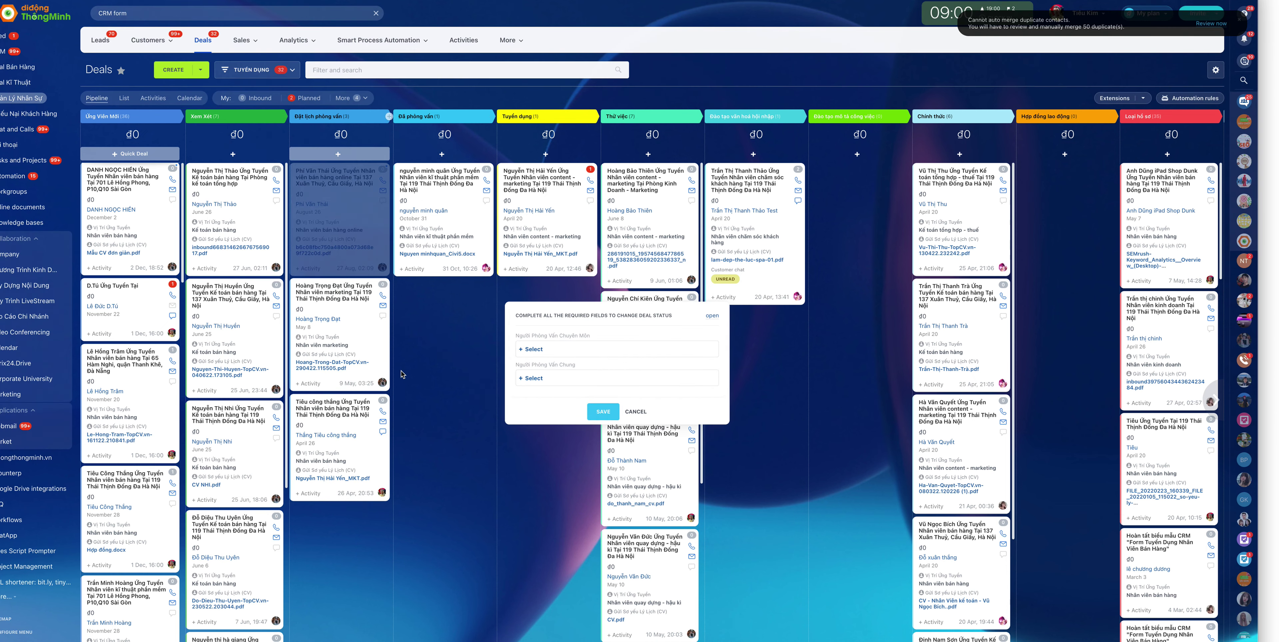
click(540, 350)
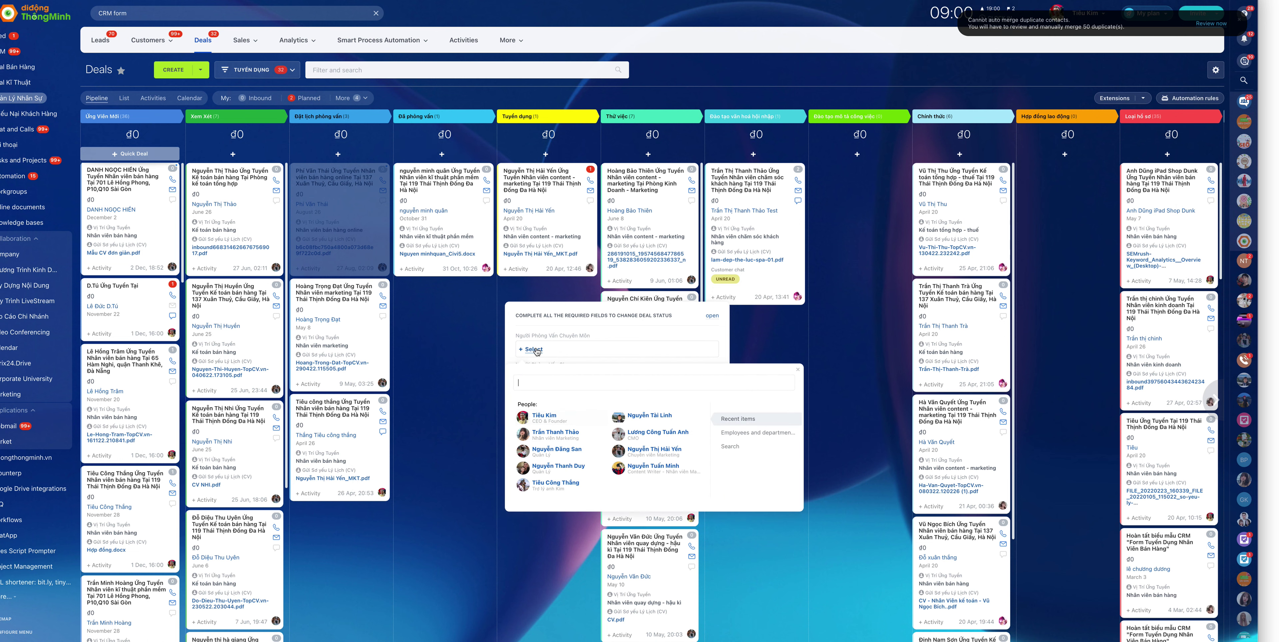
click(546, 416)
click(535, 378)
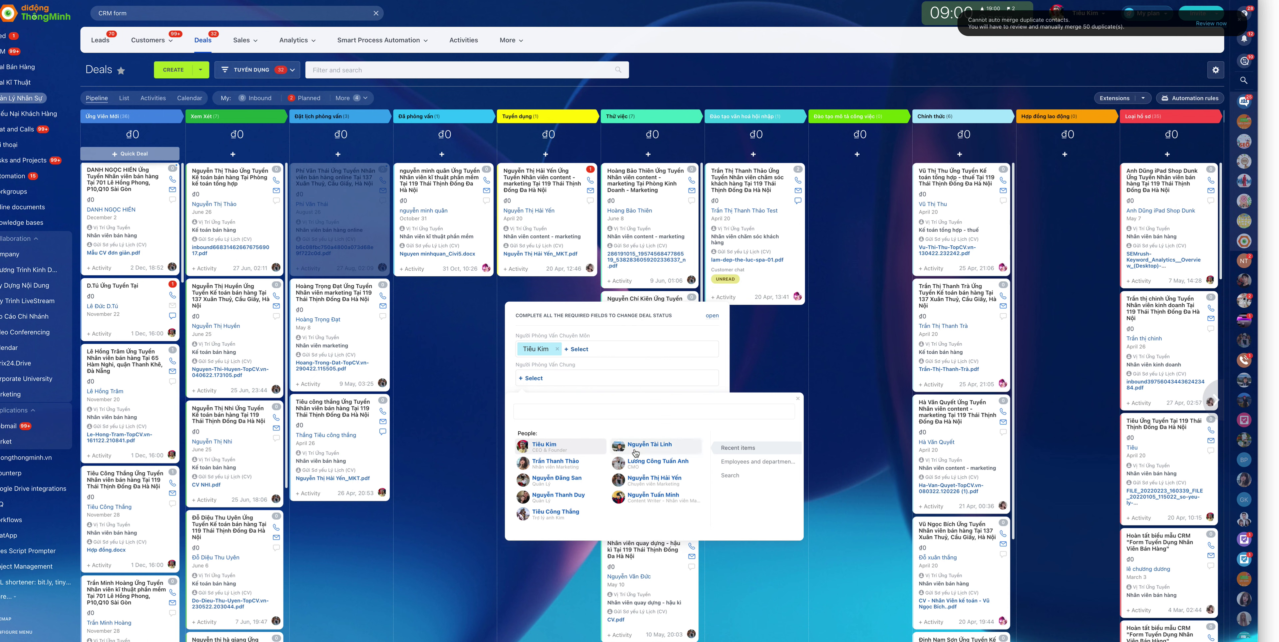
click(568, 466)
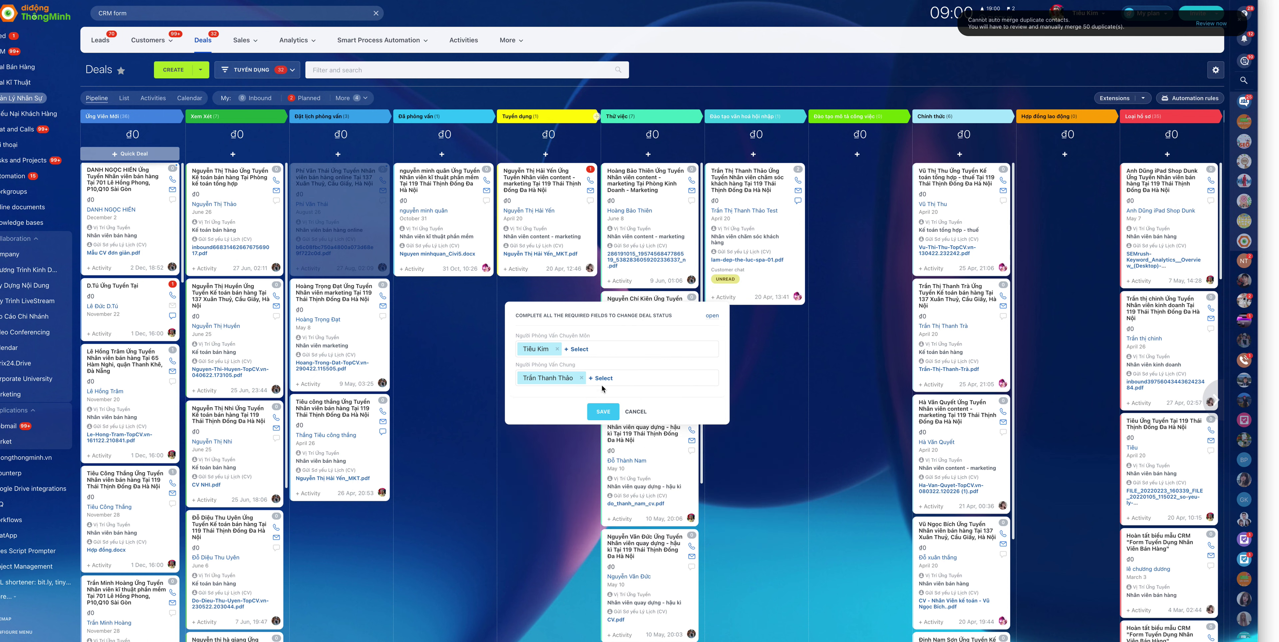
click(602, 413)
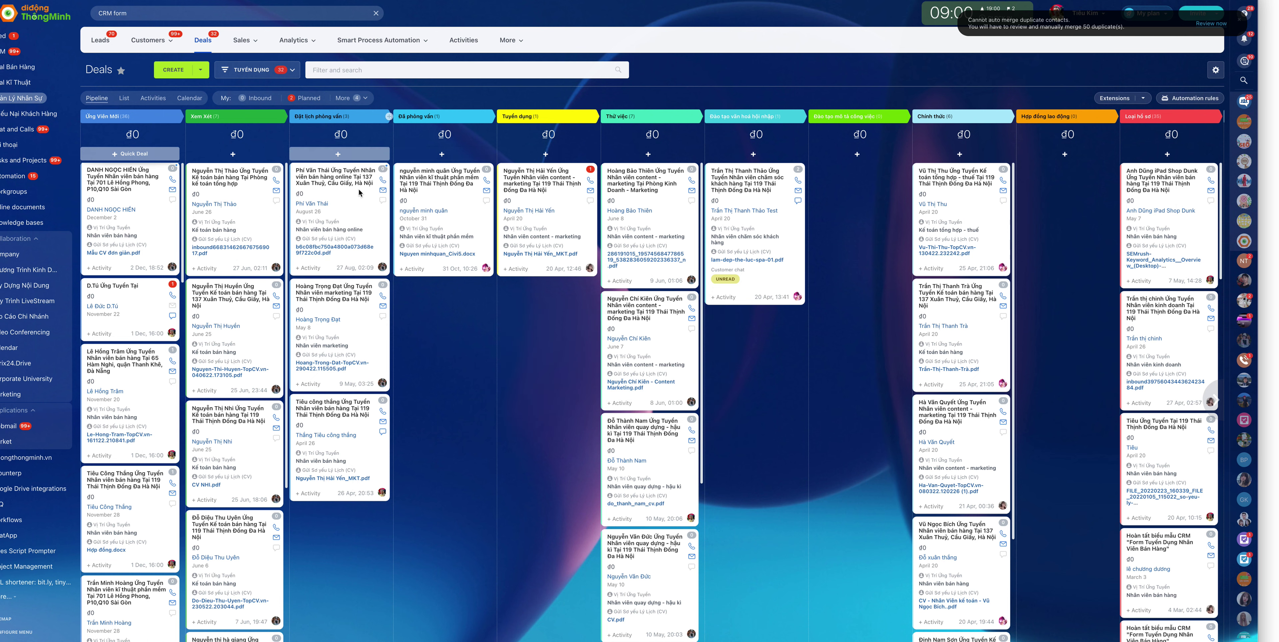
- Open the pipeline's automation rules and examine the Đặt lịch phỏng vấn stage's workflow template in the Workflow Designer
click(1172, 103)
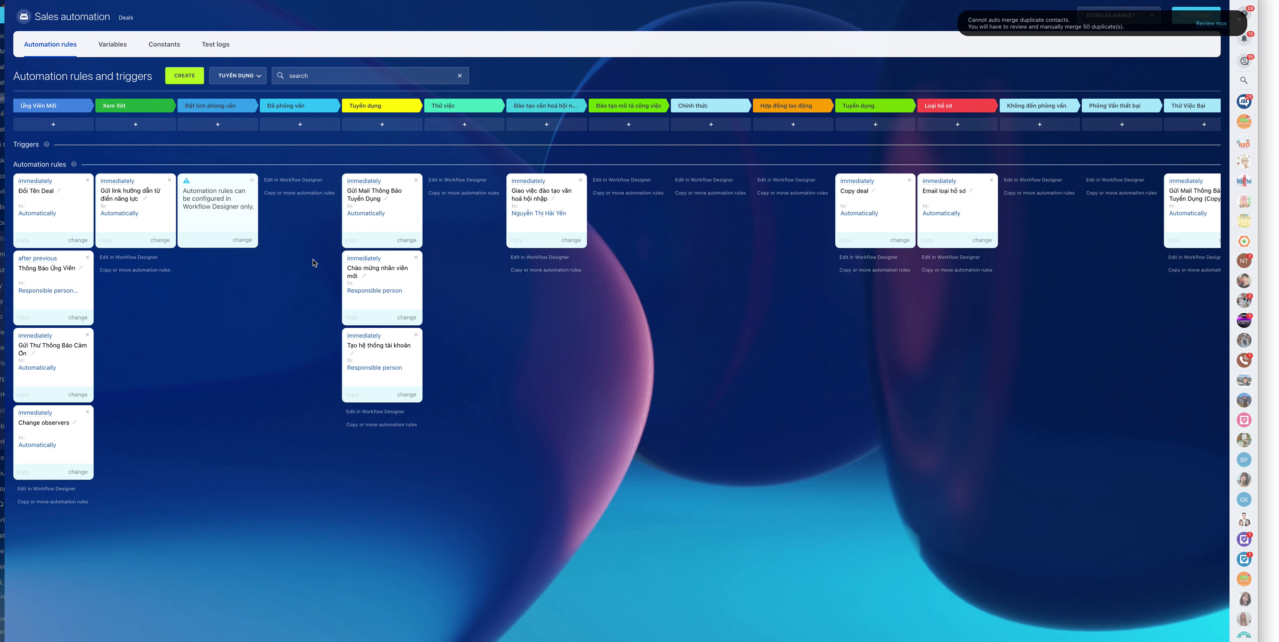
key(Escape)
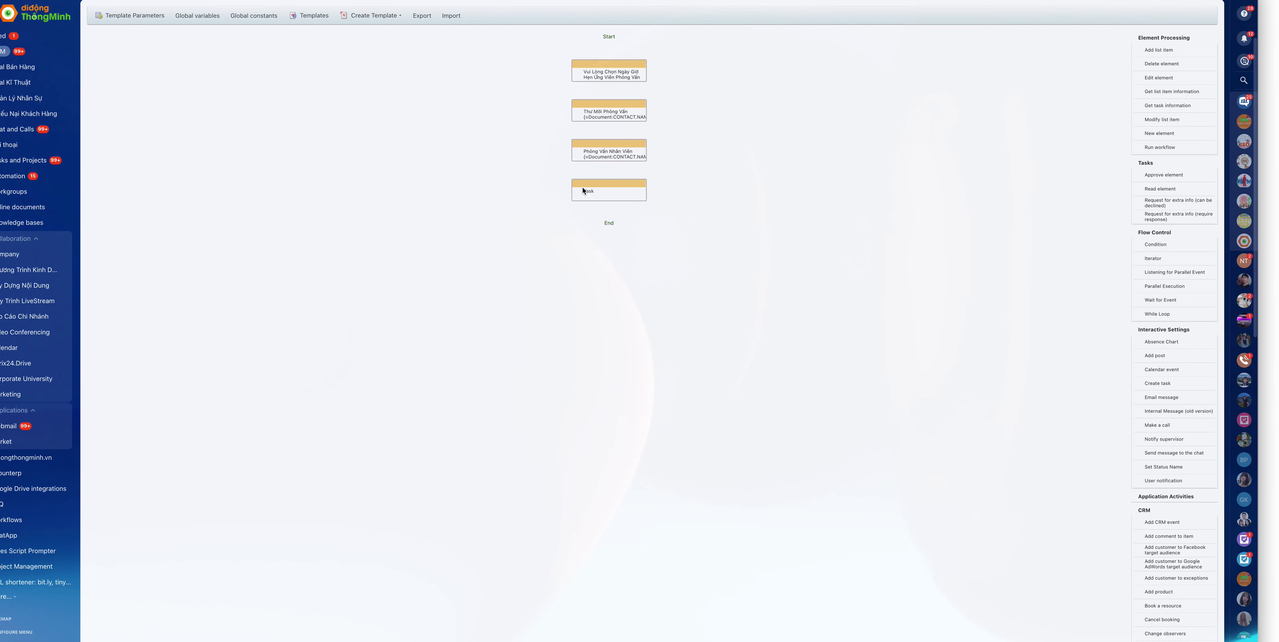
scroll(581, 188, down, 2)
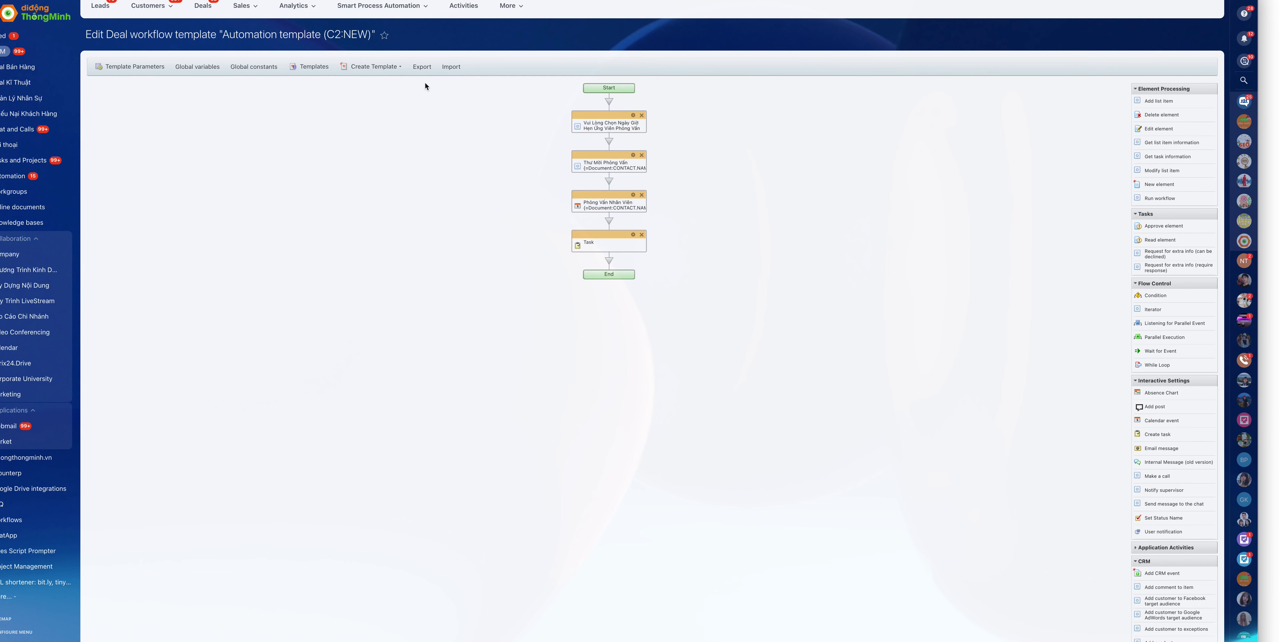
scroll(268, 173, up, 2)
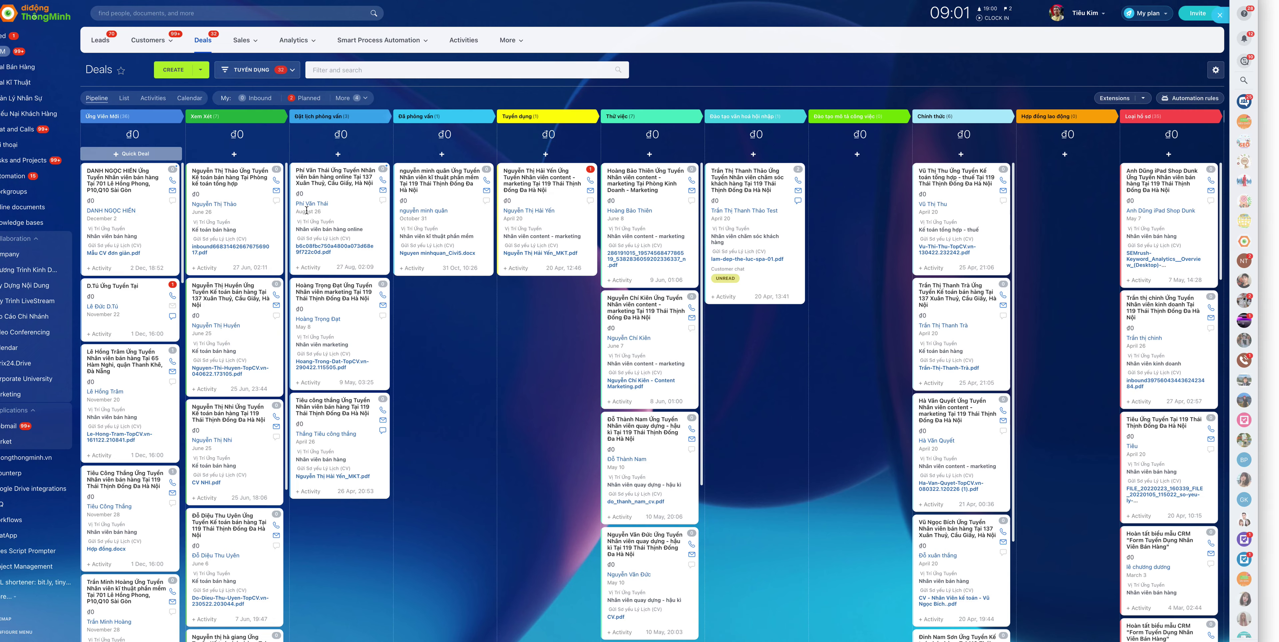
- Browse the automation rule groups available for the Đặt lịch phỏng vấn stage, including Repeat sales and Employee alerts, and return to the deals pipeline
click(318, 225)
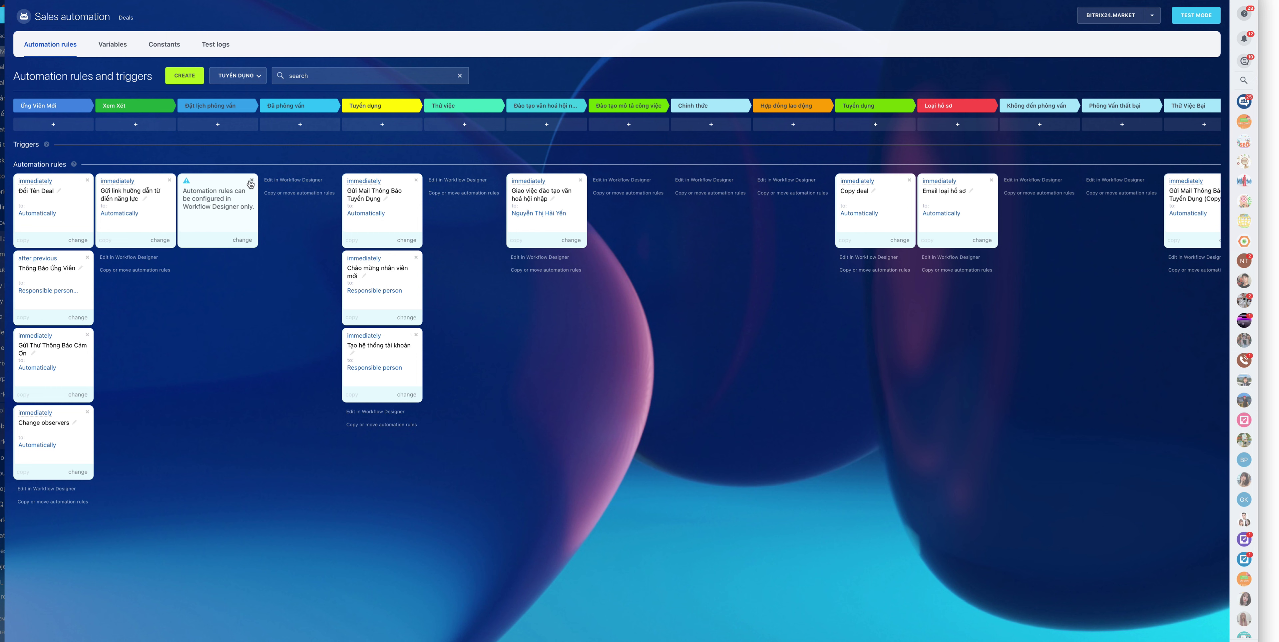
click(219, 125)
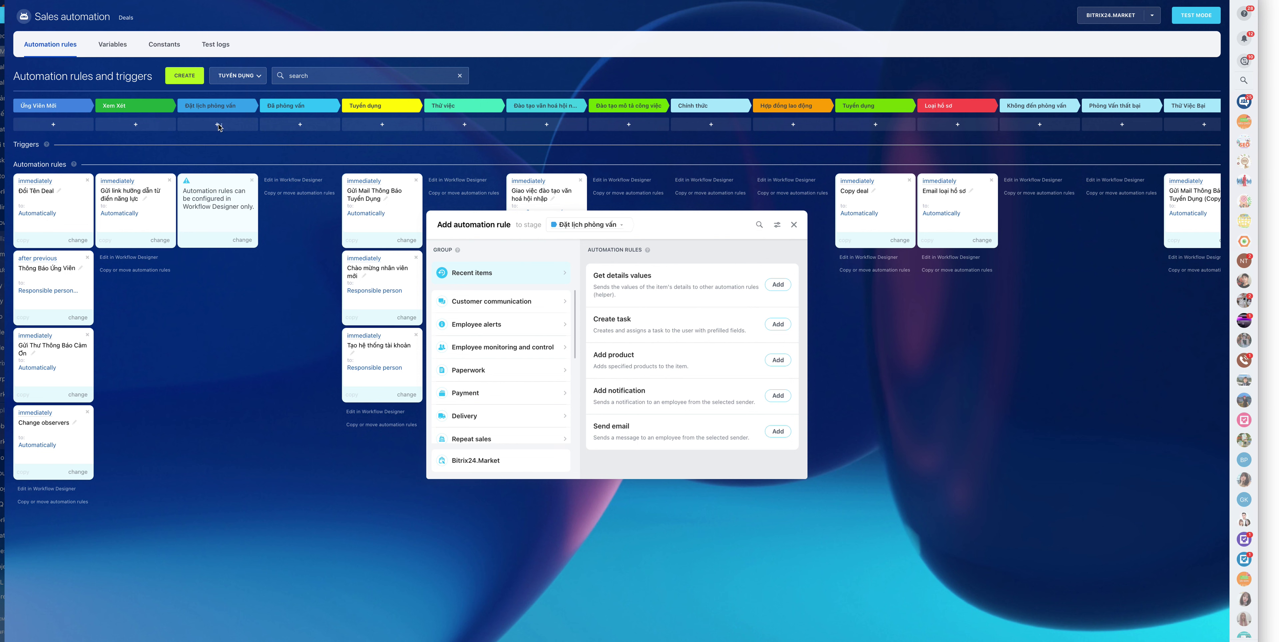
click(531, 328)
click(532, 421)
click(532, 437)
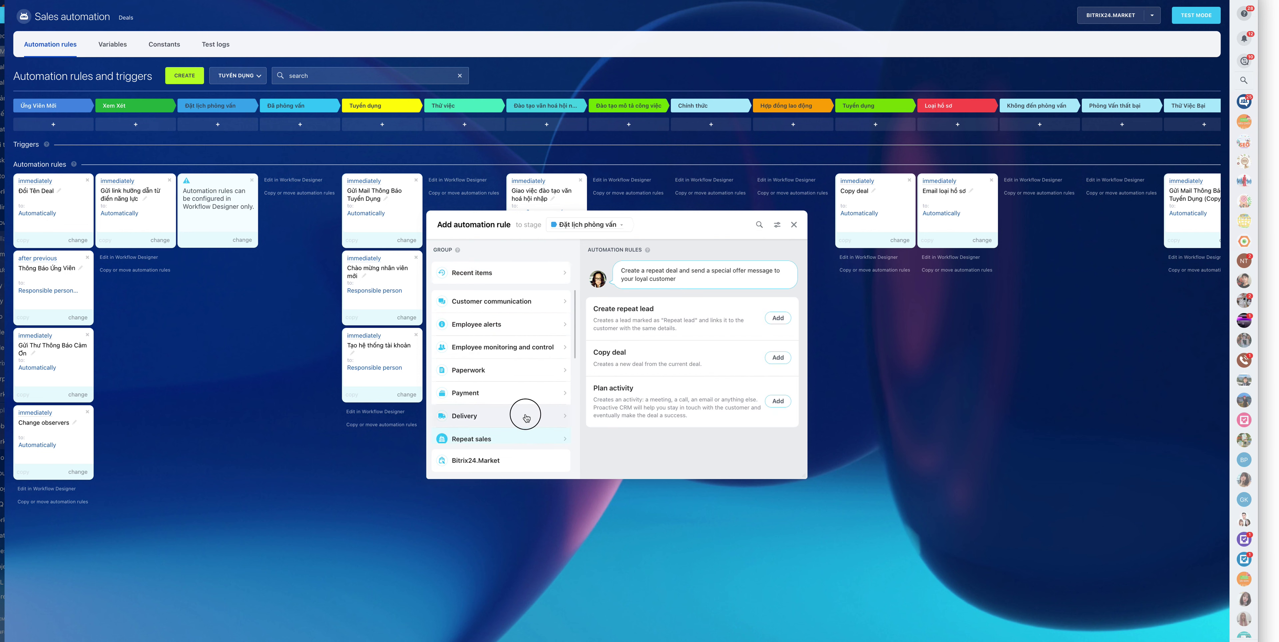
click(530, 325)
click(794, 224)
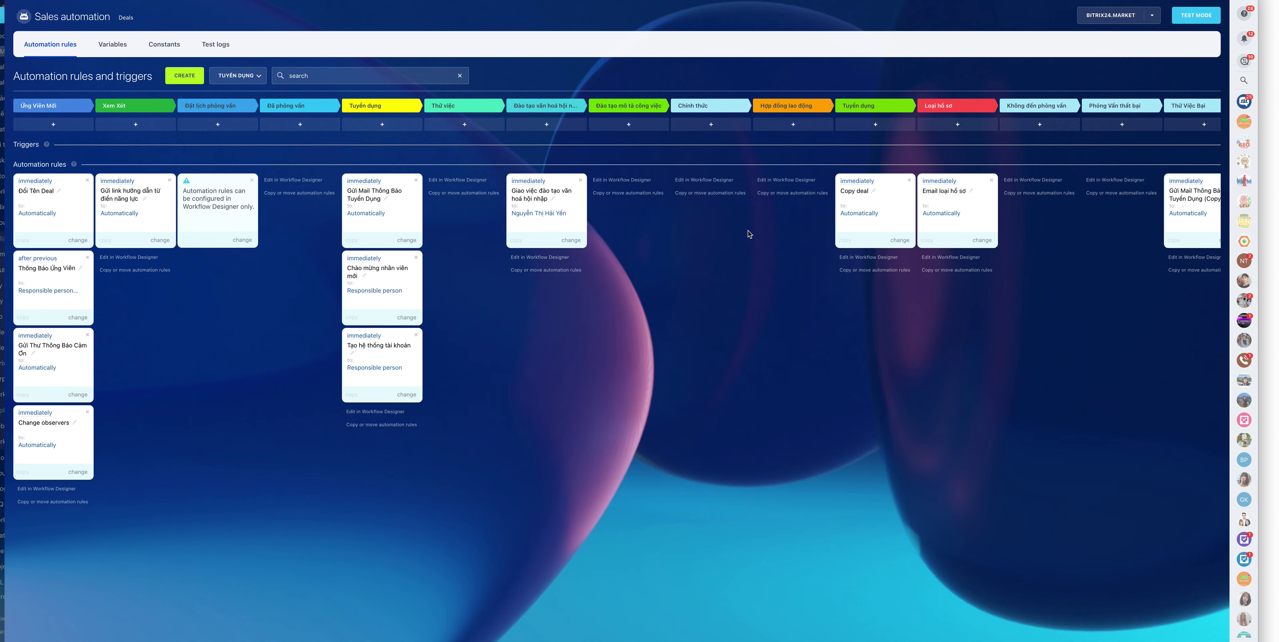
click(2, 21)
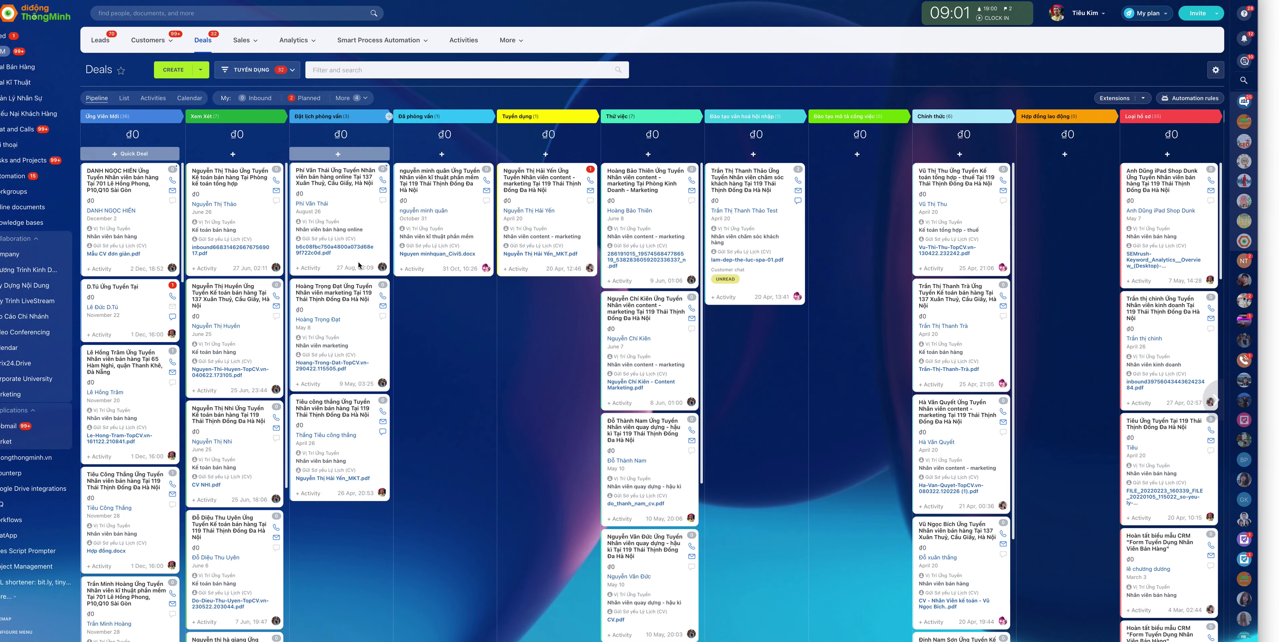
- Open the first deal in Đặt lịch phỏng vấn and start a new date field in its Quản Lý Nhân Sự section
click(346, 179)
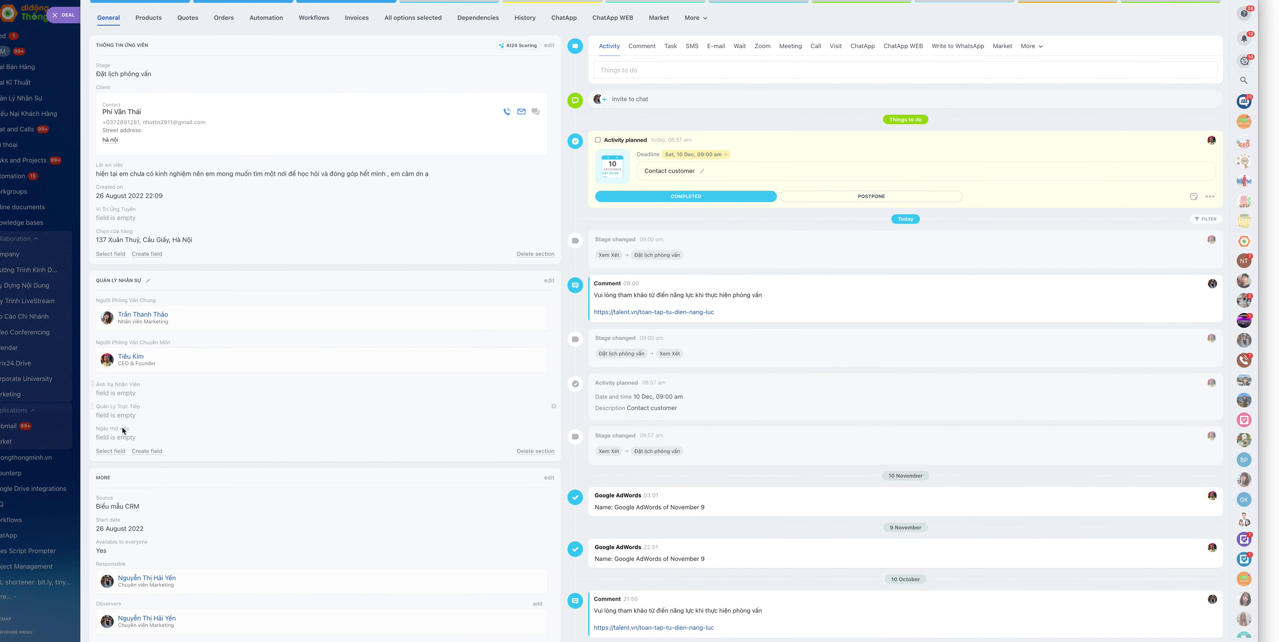
scroll(148, 298, down, 1)
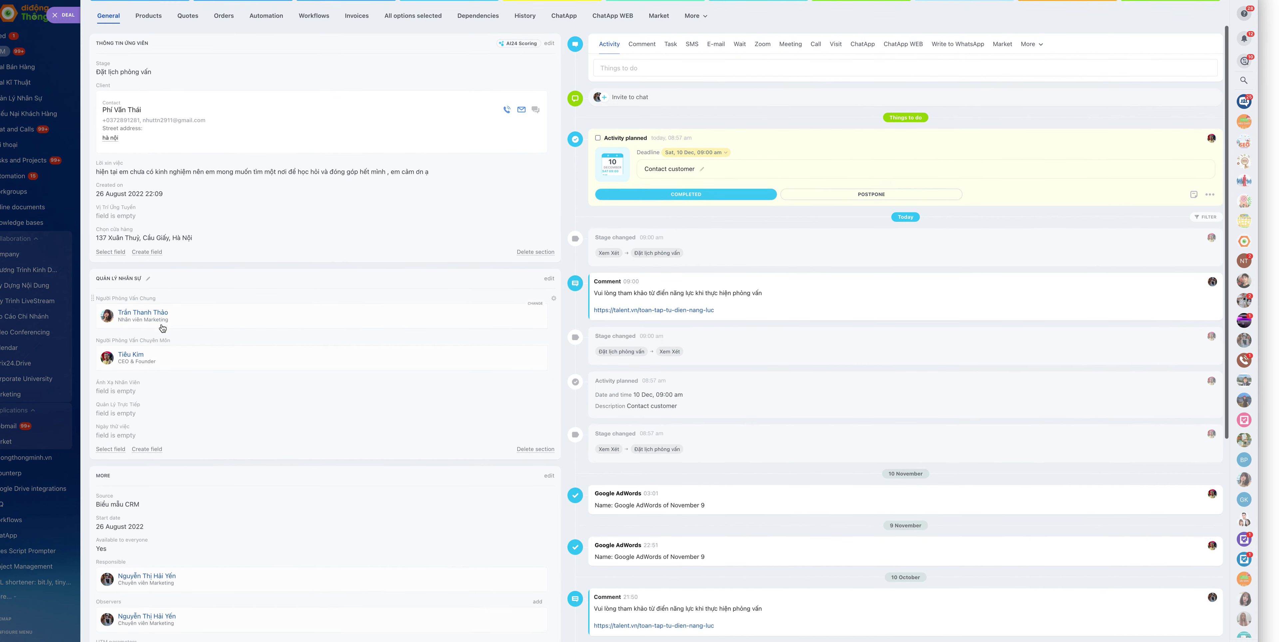
scroll(116, 365, down, 1)
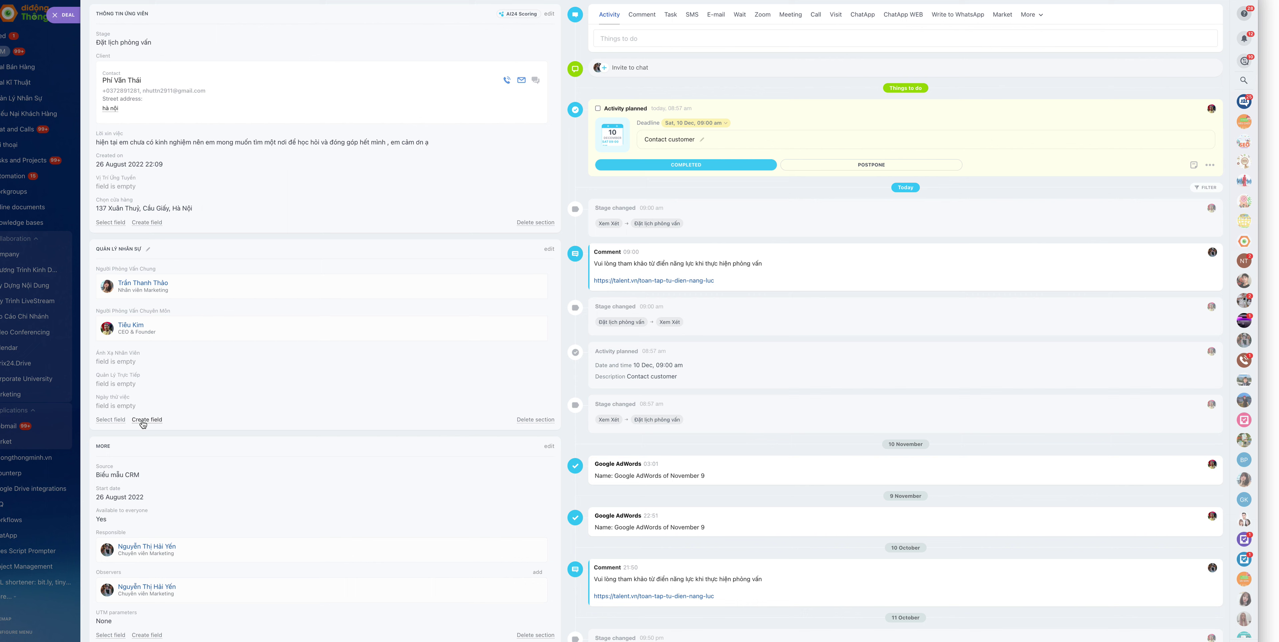
click(142, 420)
scroll(175, 518, down, 3)
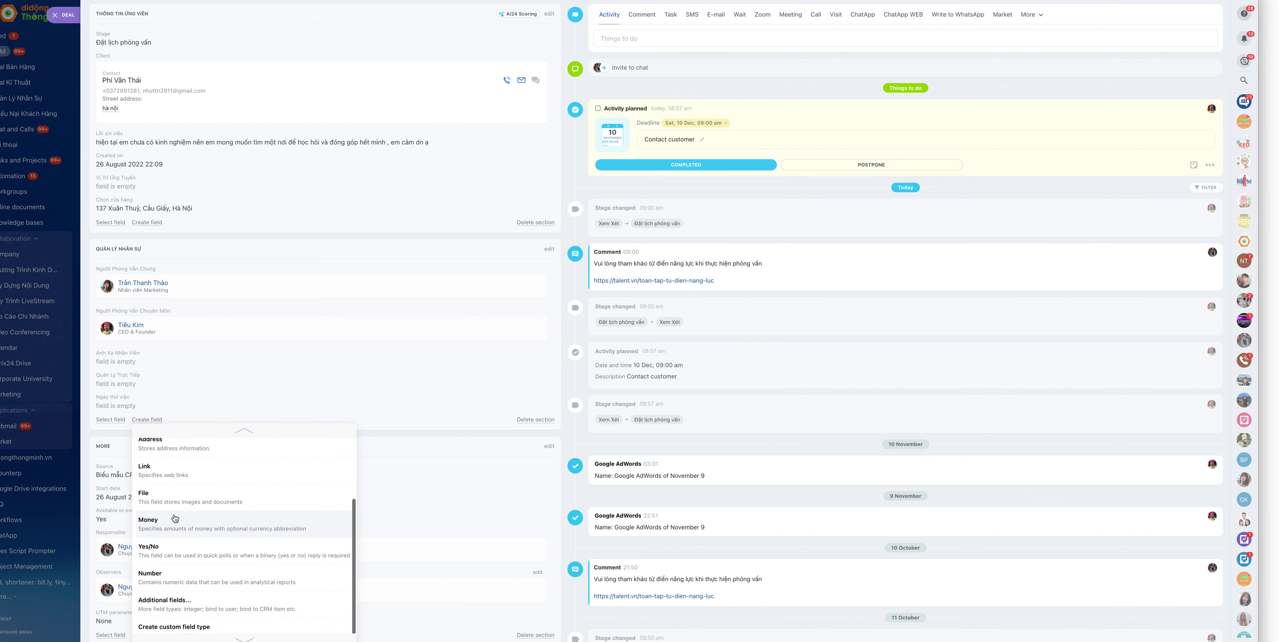
scroll(175, 519, up, 3)
click(173, 513)
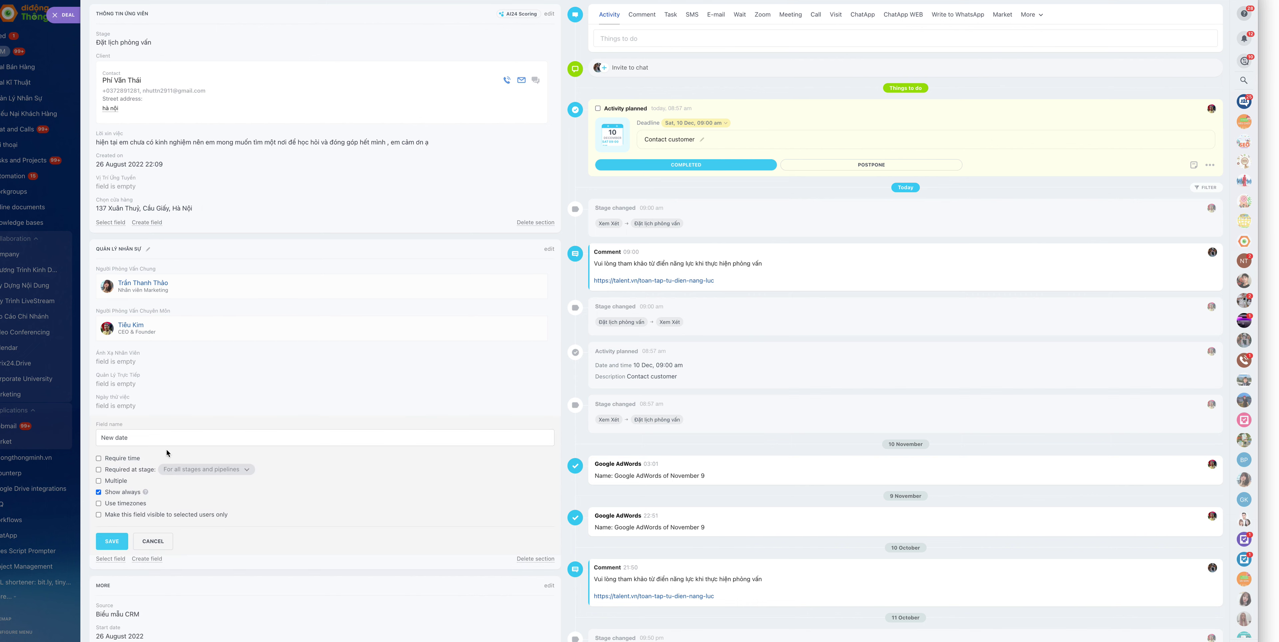
- Name the date field Ngày, Giờ Phỏng Vấn, require time, make it required at all stages except Ứng Viên Mới and Xem Xét, and save
double_click(148, 438)
key(BackSpace)
key(BackSpace)
click(137, 469)
click(197, 472)
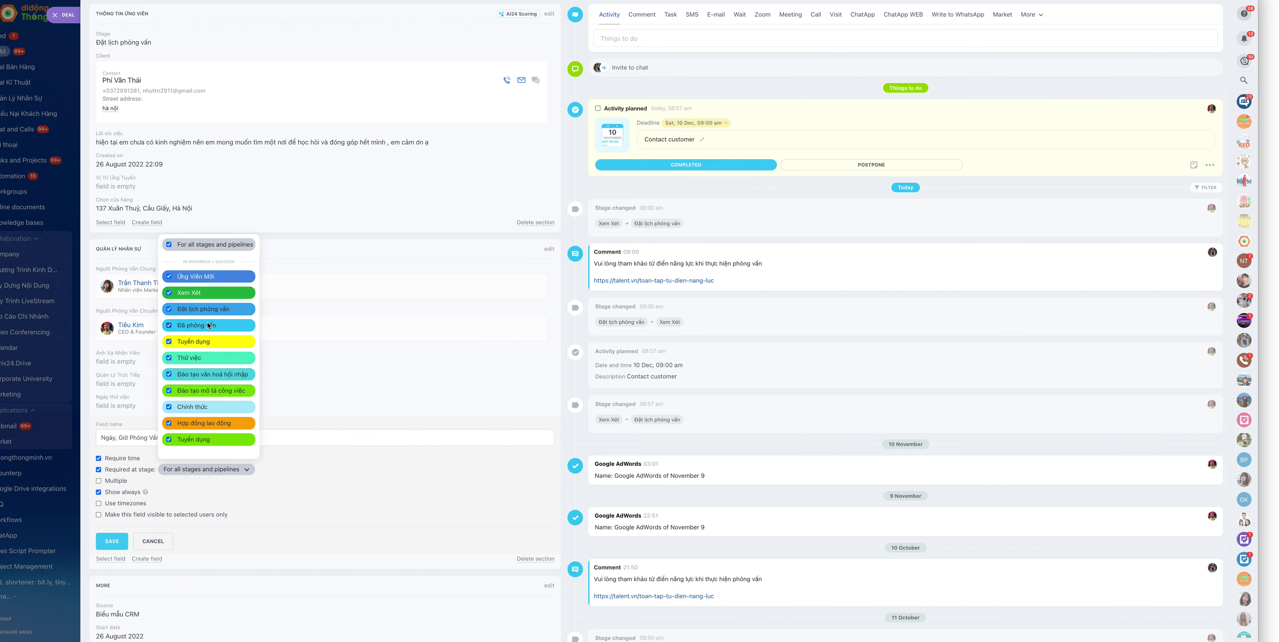
click(169, 292)
click(124, 542)
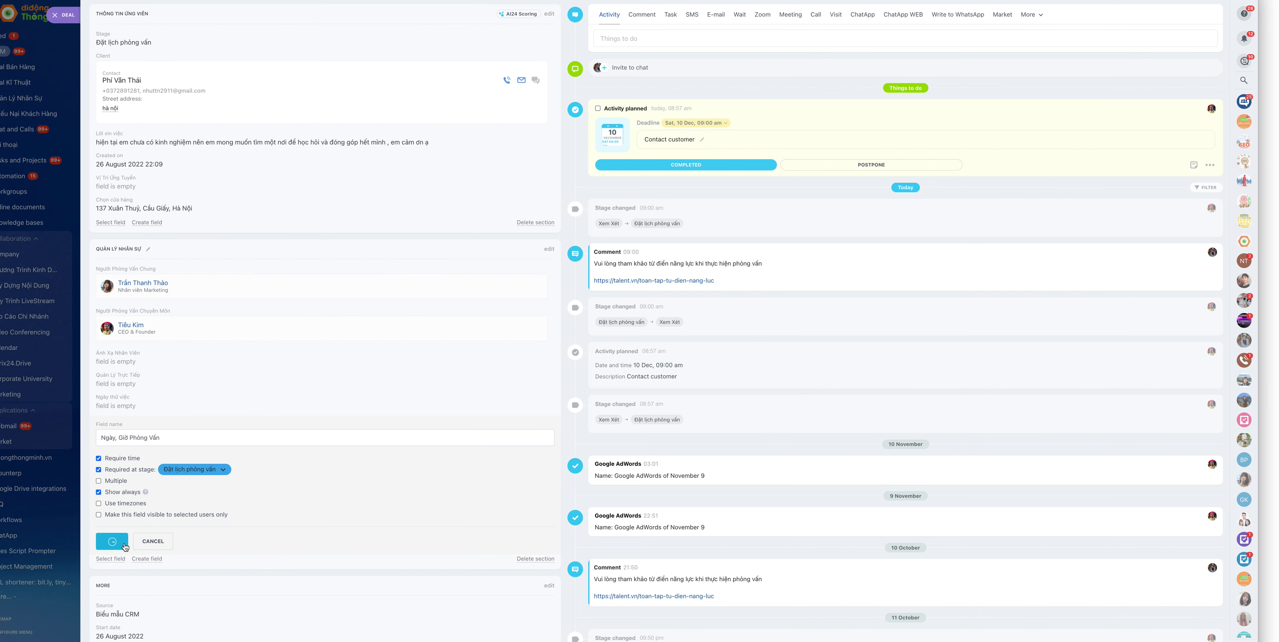
- Close the deal and try moving the first Xem Xét card to Đặt lịch phỏng vấn, cancelling the required-fields form
click(66, 16)
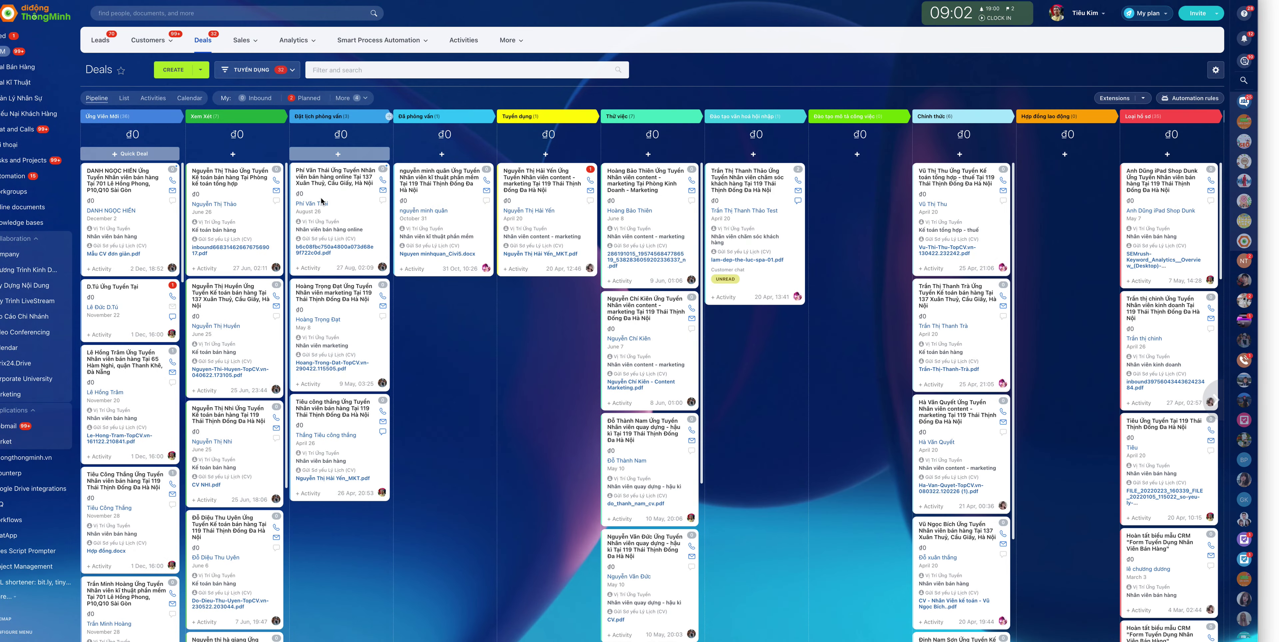
drag(223, 174, 340, 177)
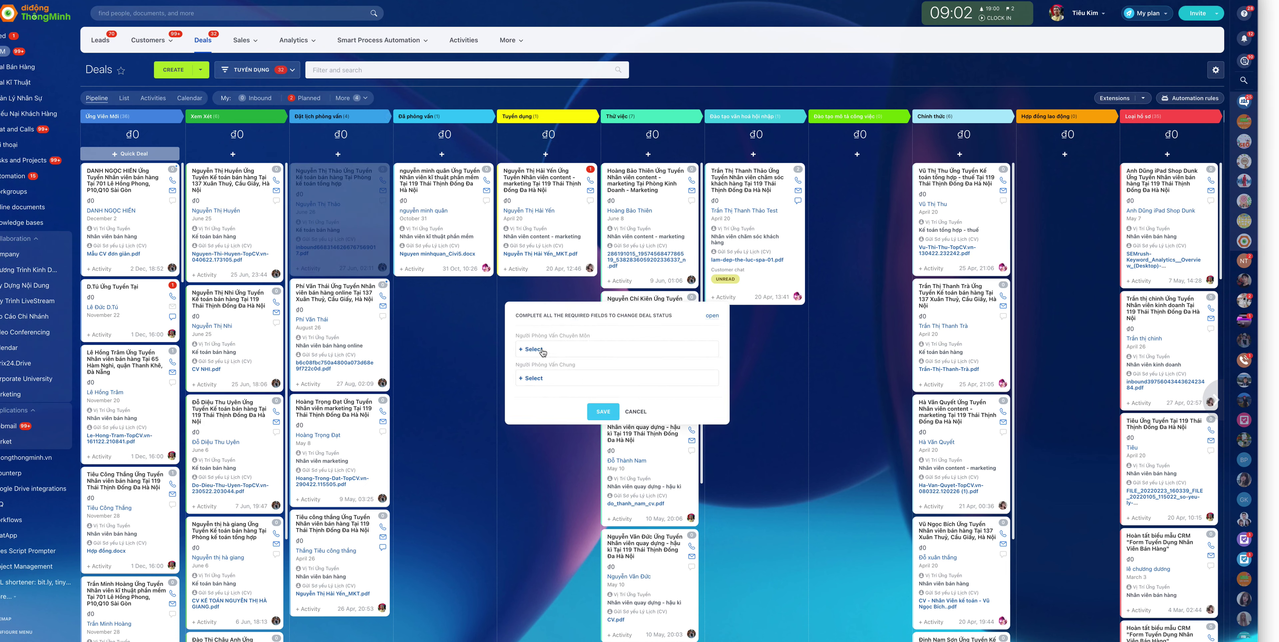
click(635, 412)
- Reopen the first Đặt lịch phỏng vấn deal, check the required stages configured for Ngày, Giờ Phỏng Vấn, and save the field settings
click(338, 186)
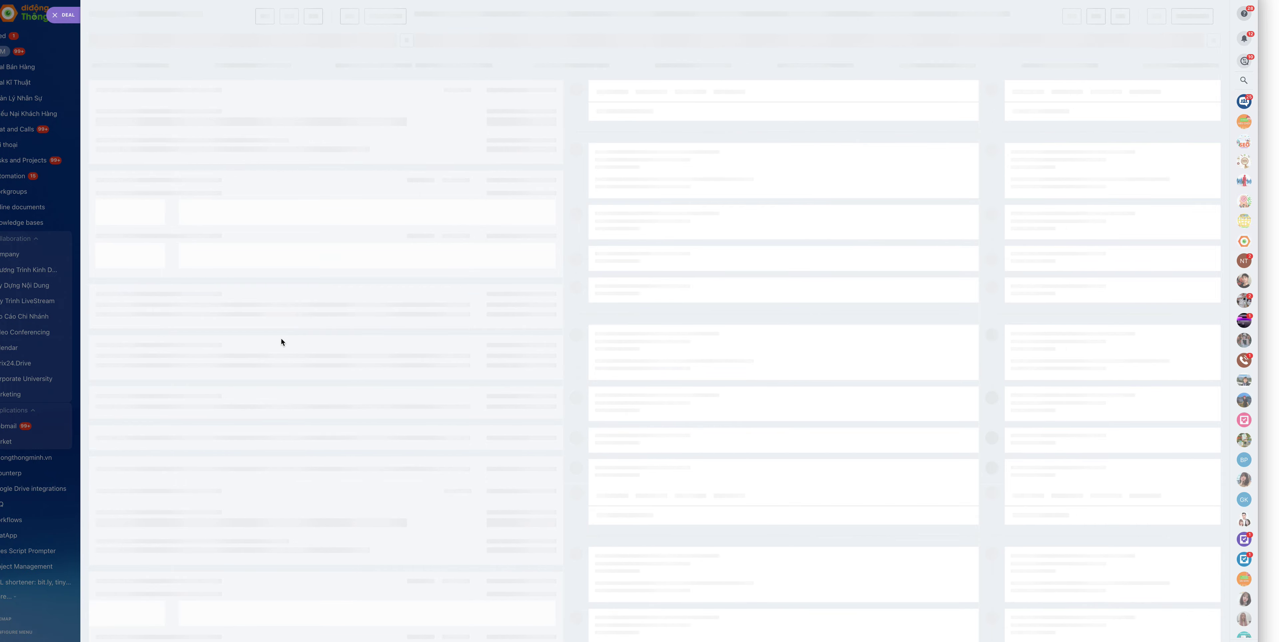
scroll(284, 339, down, 2)
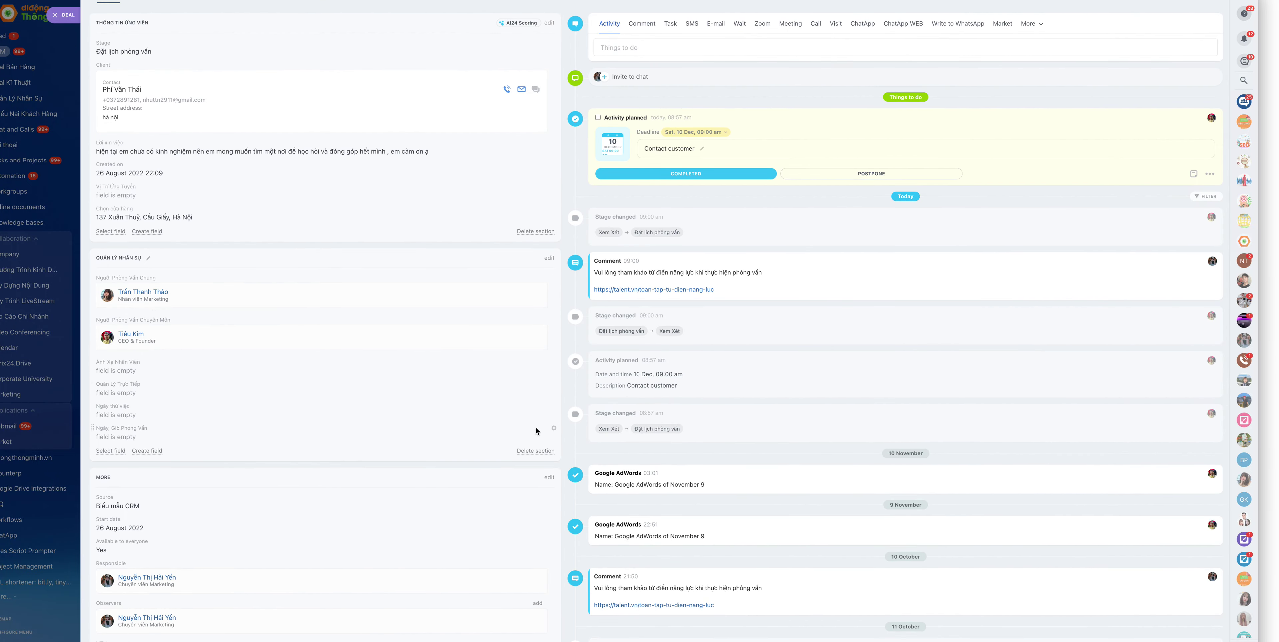
click(552, 431)
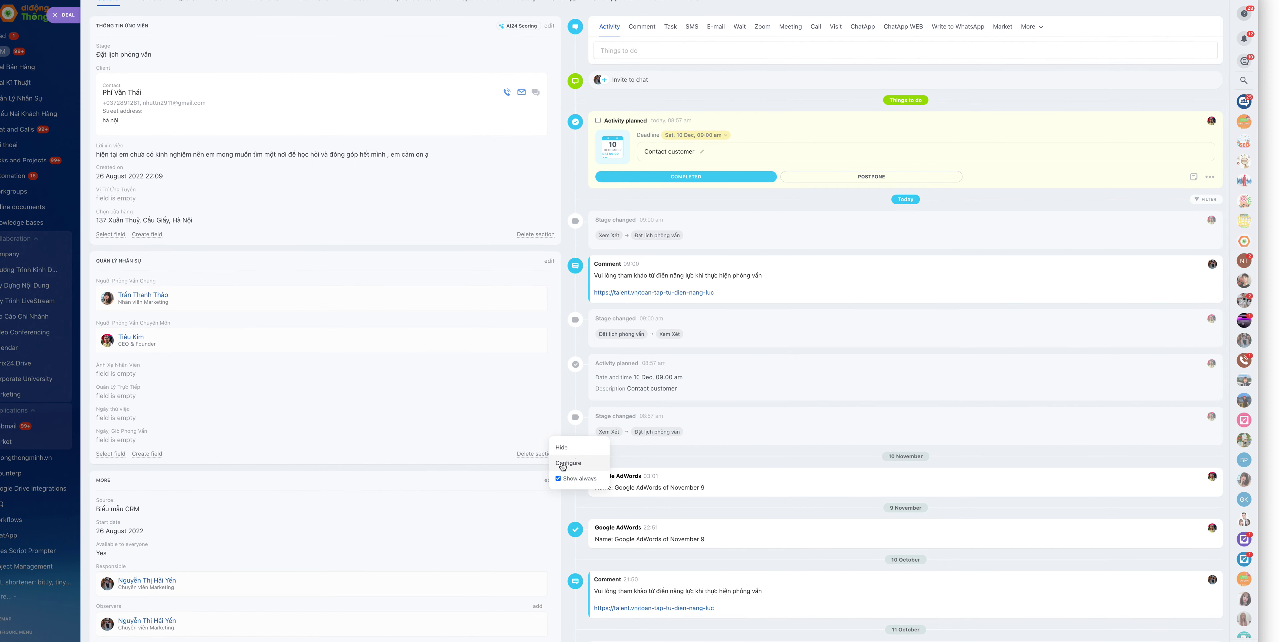
click(564, 463)
click(172, 471)
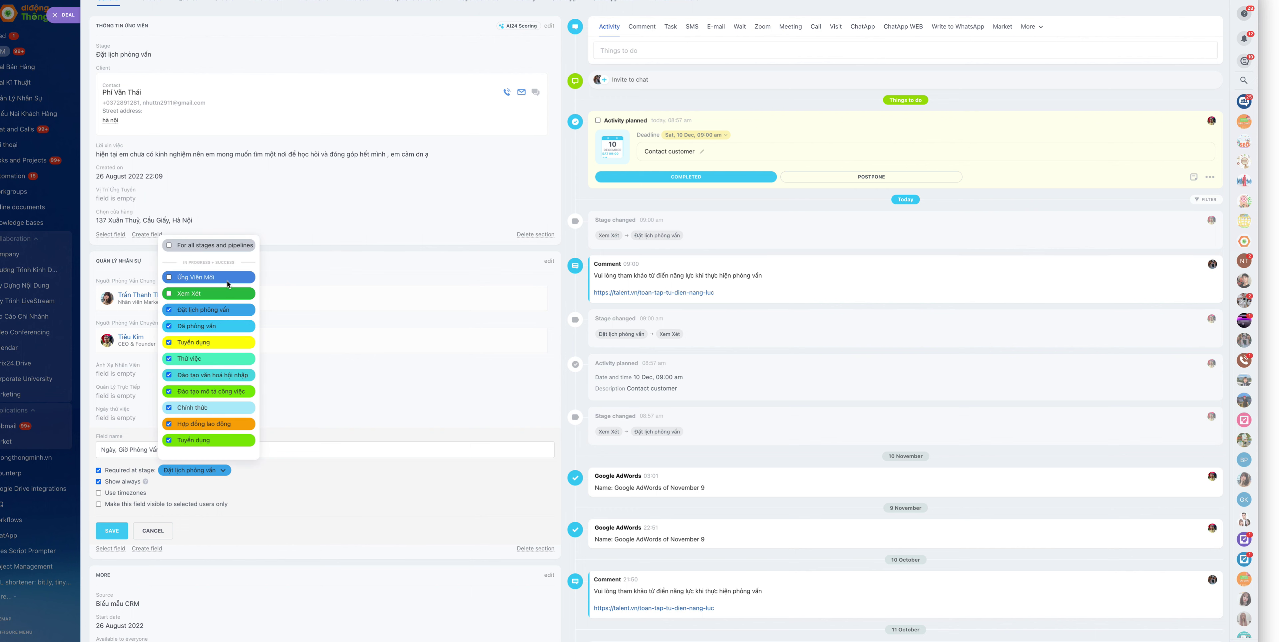
click(281, 488)
click(112, 531)
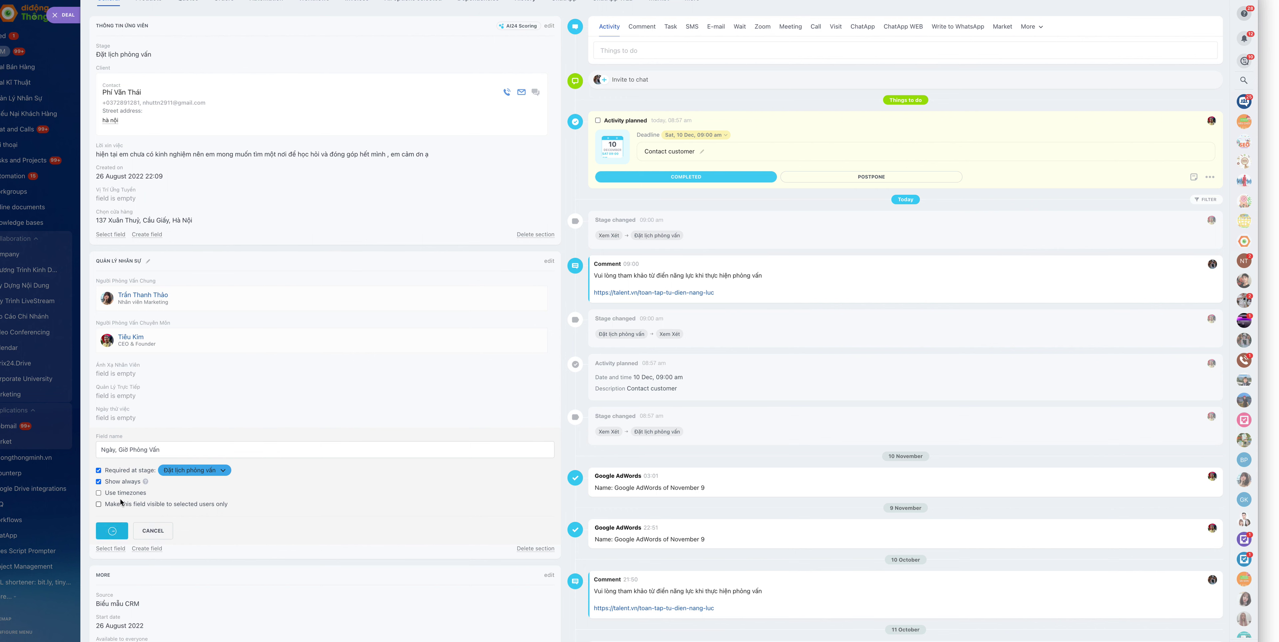
- View the calendar picker of the Ngày, Giờ Phỏng Vấn field, dismiss it without choosing a date, and close the deal
click(113, 440)
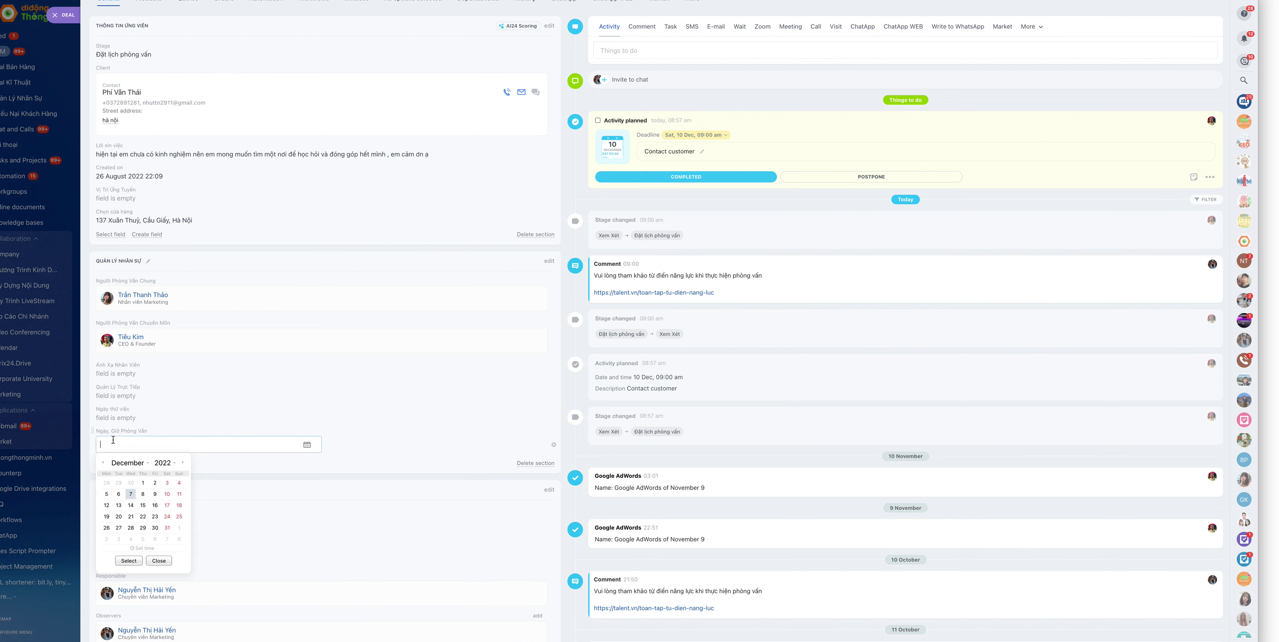
key(Escape)
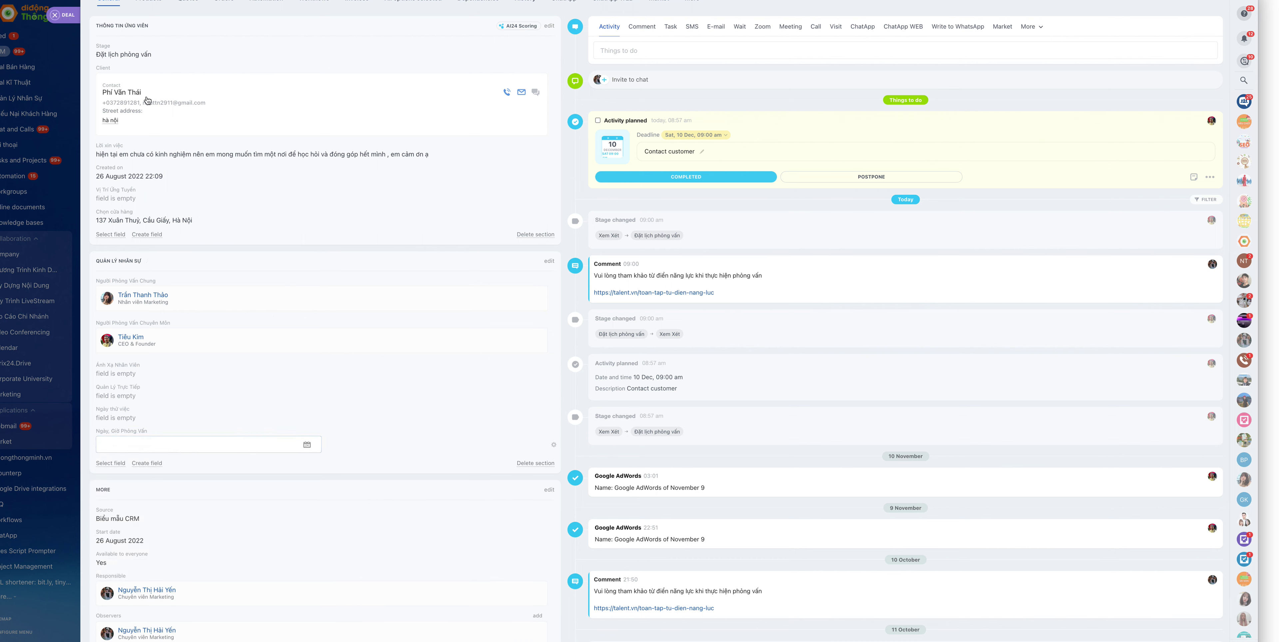
click(542, 500)
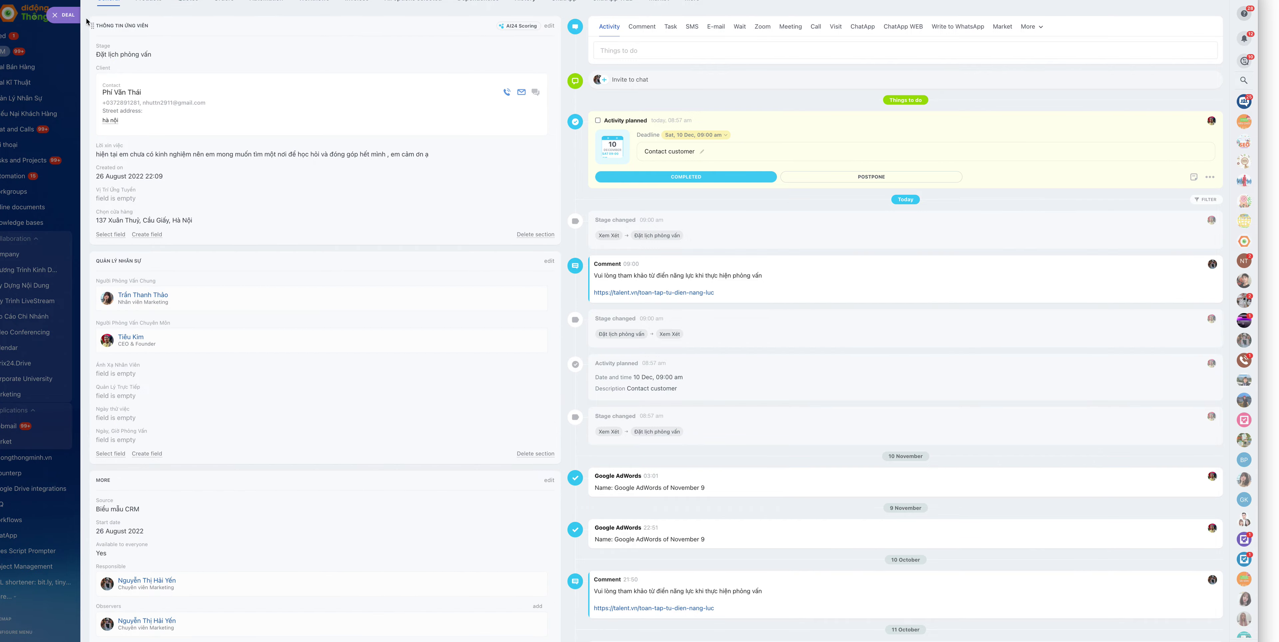
click(62, 15)
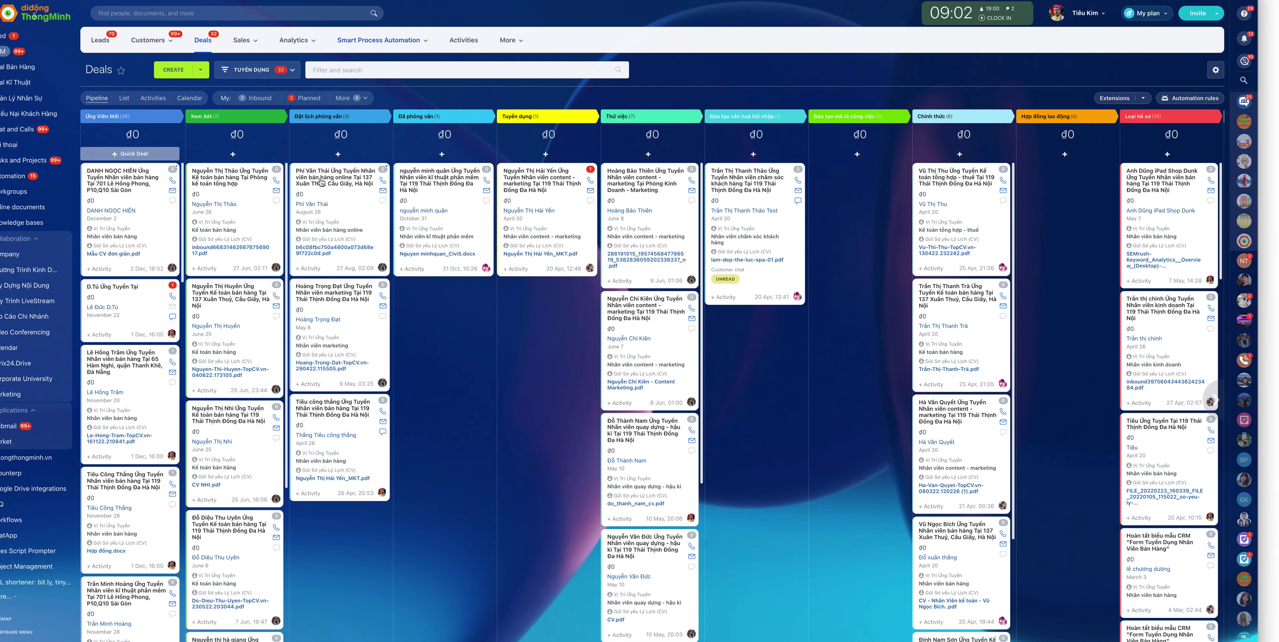
- Try moving the candidate's deal into Đặt lịch phỏng vấn, view the Ngày, Giờ Phỏng Vấn calendar, and cancel so the card stays in Xem Xét
drag(295, 180, 328, 176)
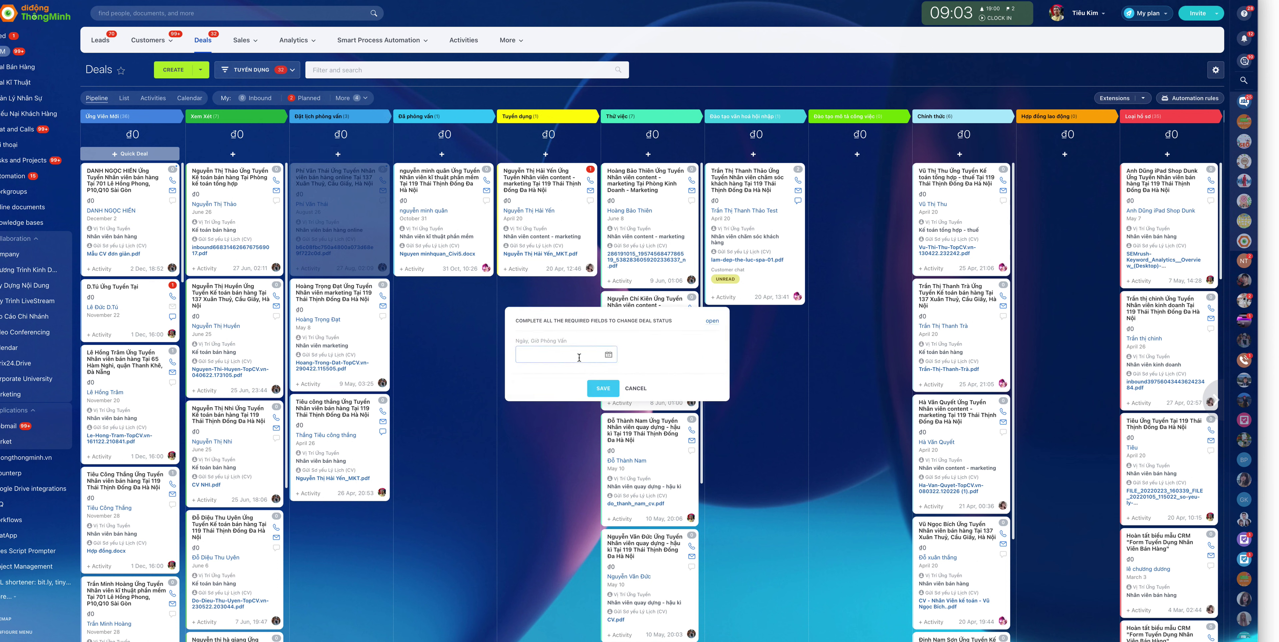
click(600, 356)
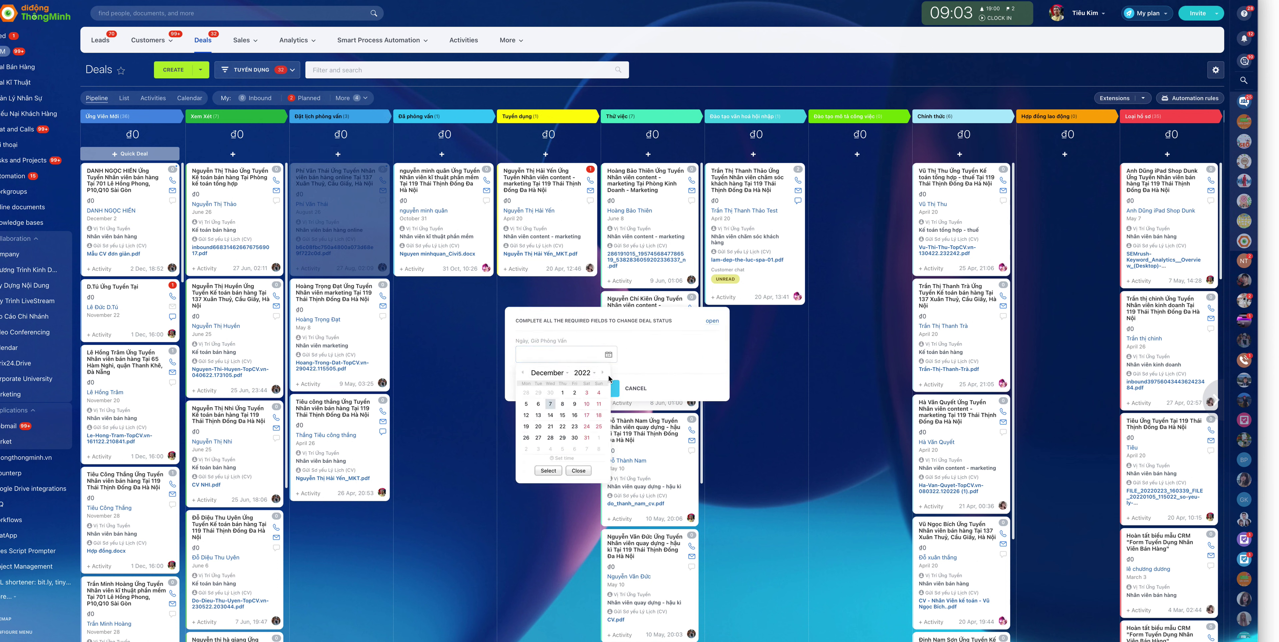
click(633, 383)
click(634, 389)
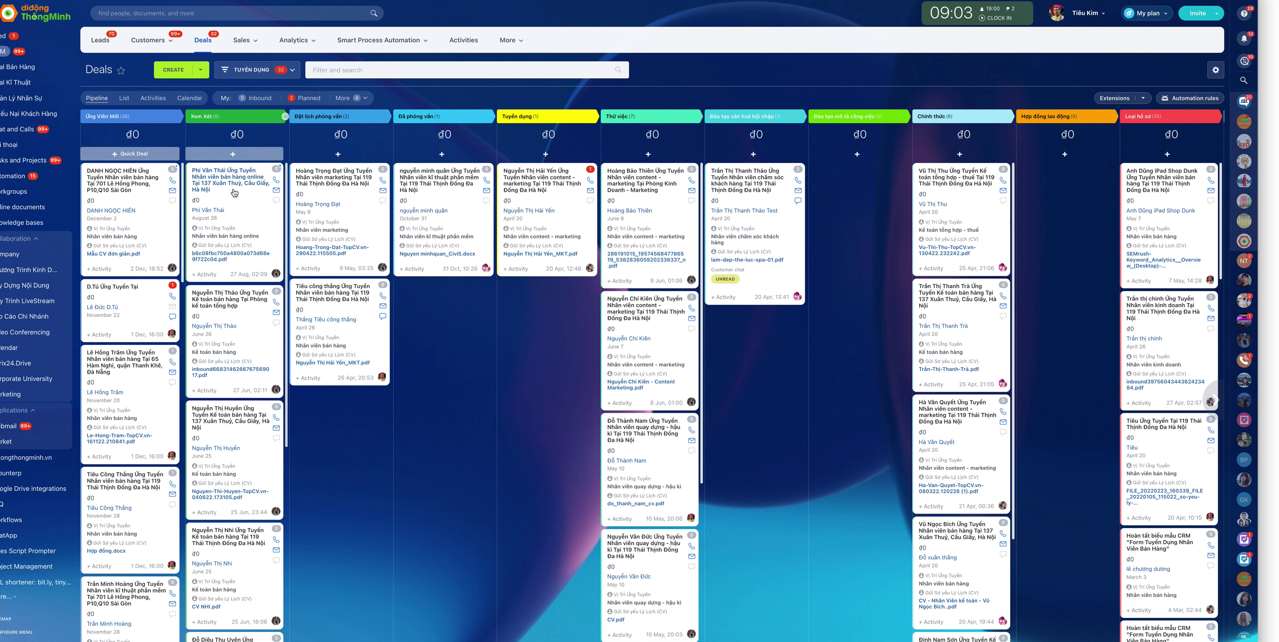
- Close the opened candidate deal and open the automation rules of the Tuyển Dụng pipeline
click(130, 179)
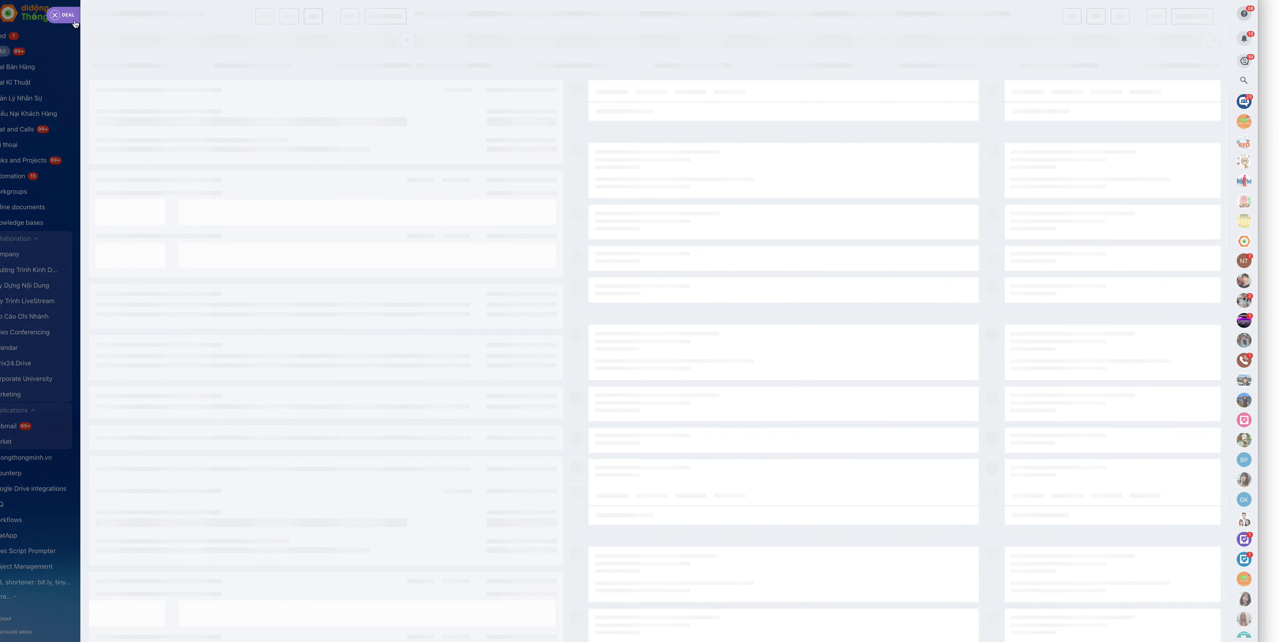
click(87, 27)
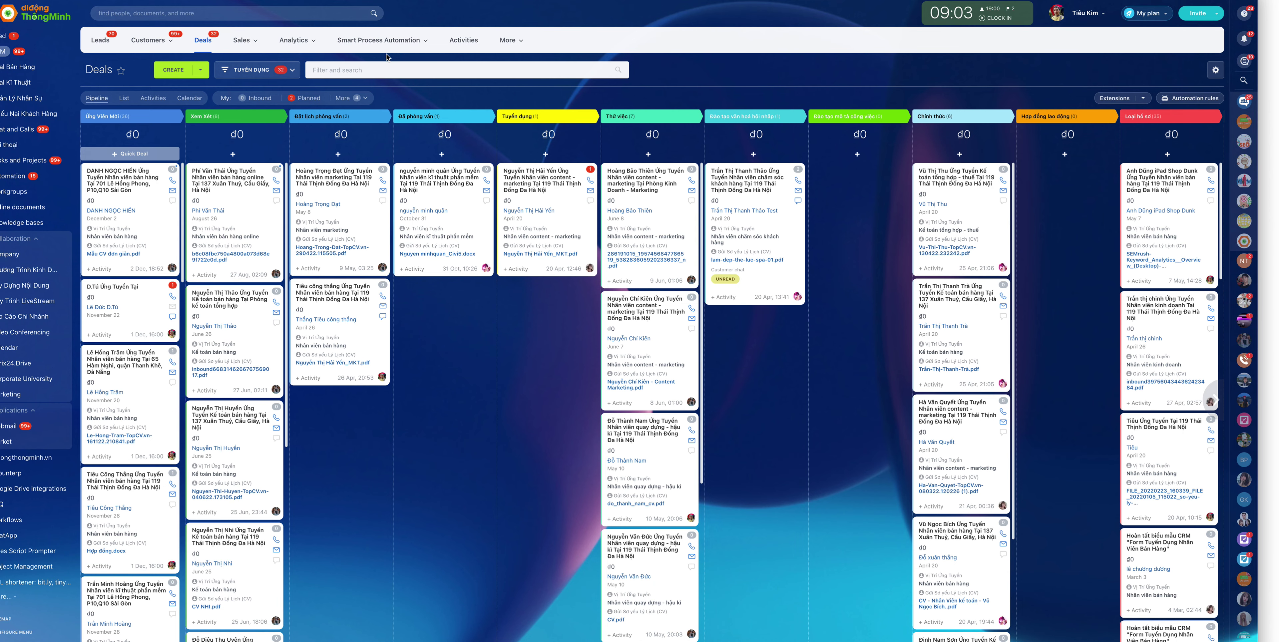
click(1194, 99)
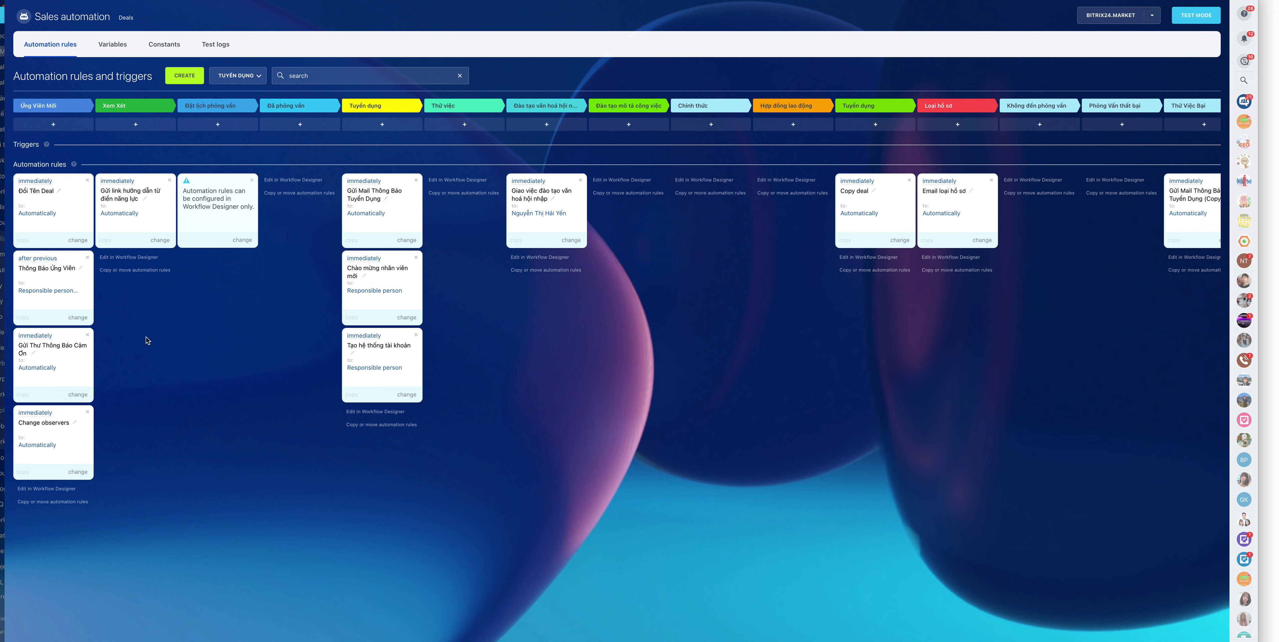
- Search the automation rules for Task and try to add a Create task rule to the Đặt lịch phỏng vấn stage
click(223, 126)
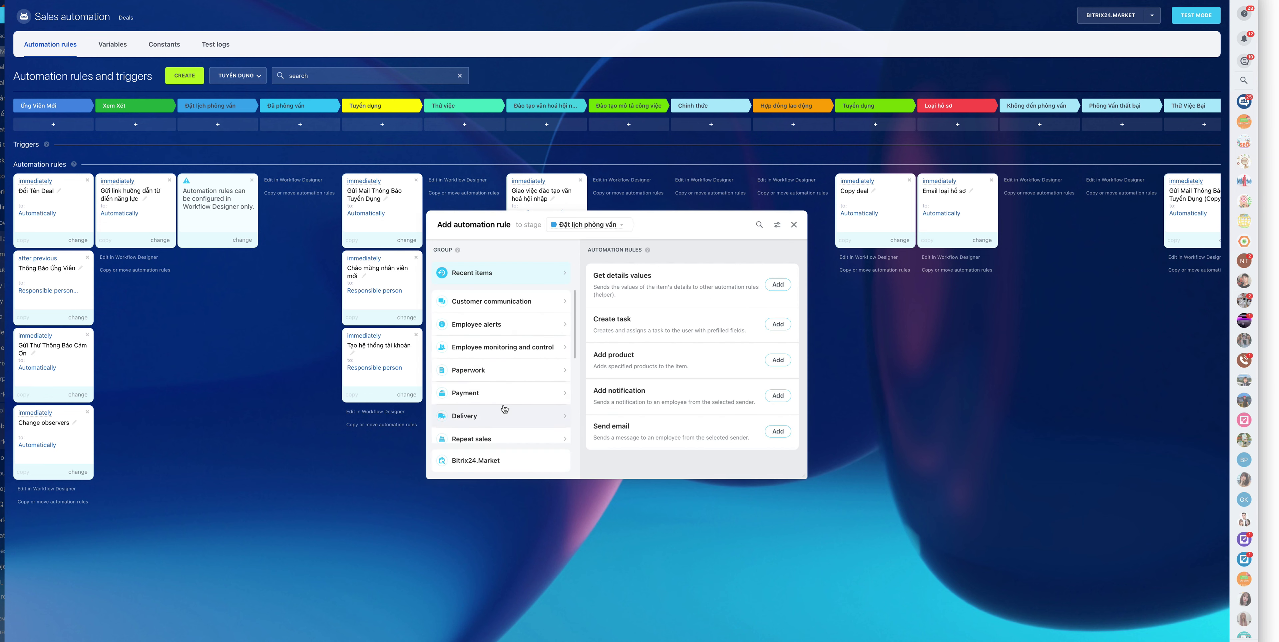
scroll(503, 392, down, 5)
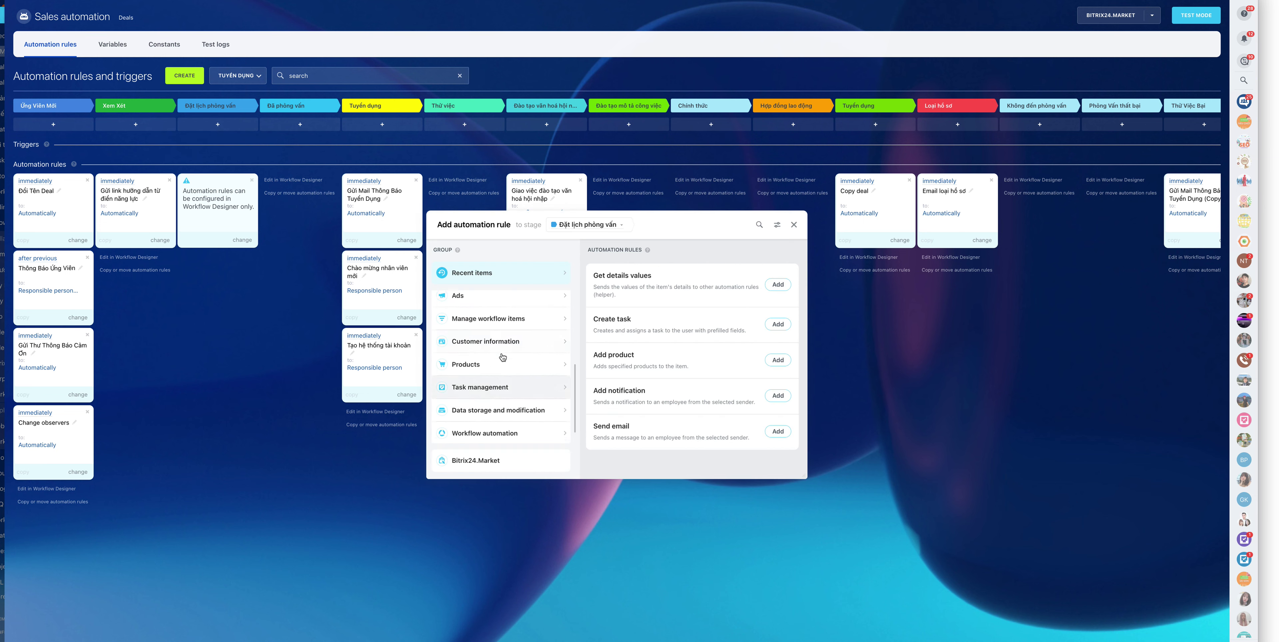
scroll(502, 358, up, 5)
click(759, 225)
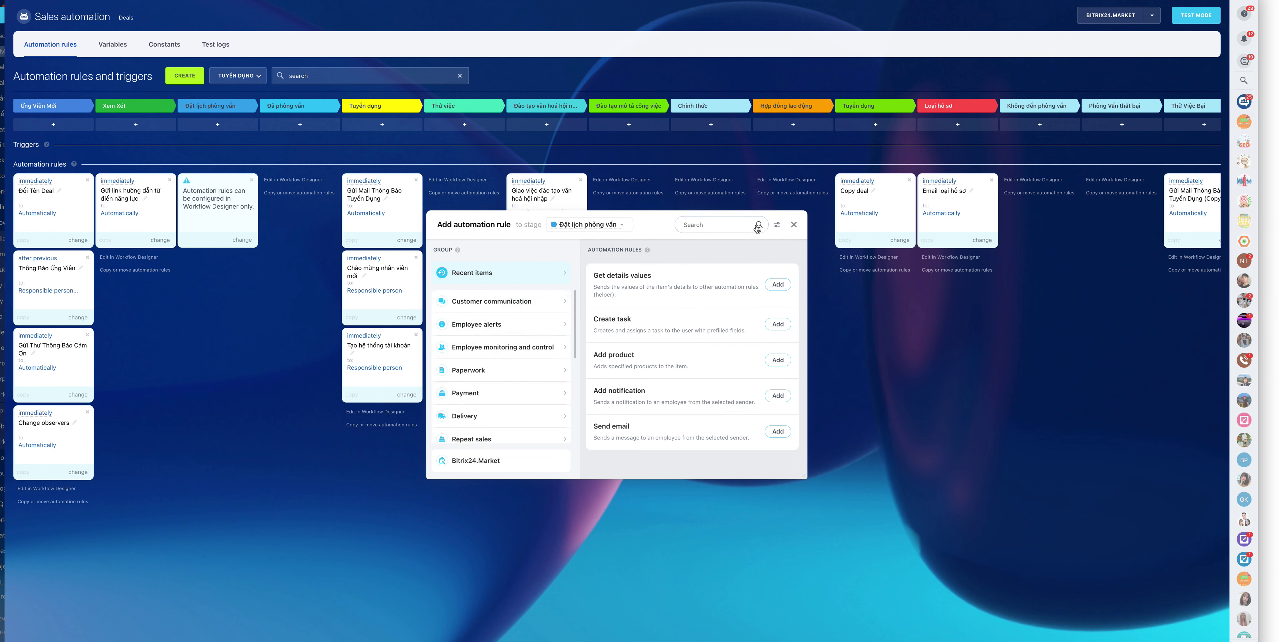
text(Tả)
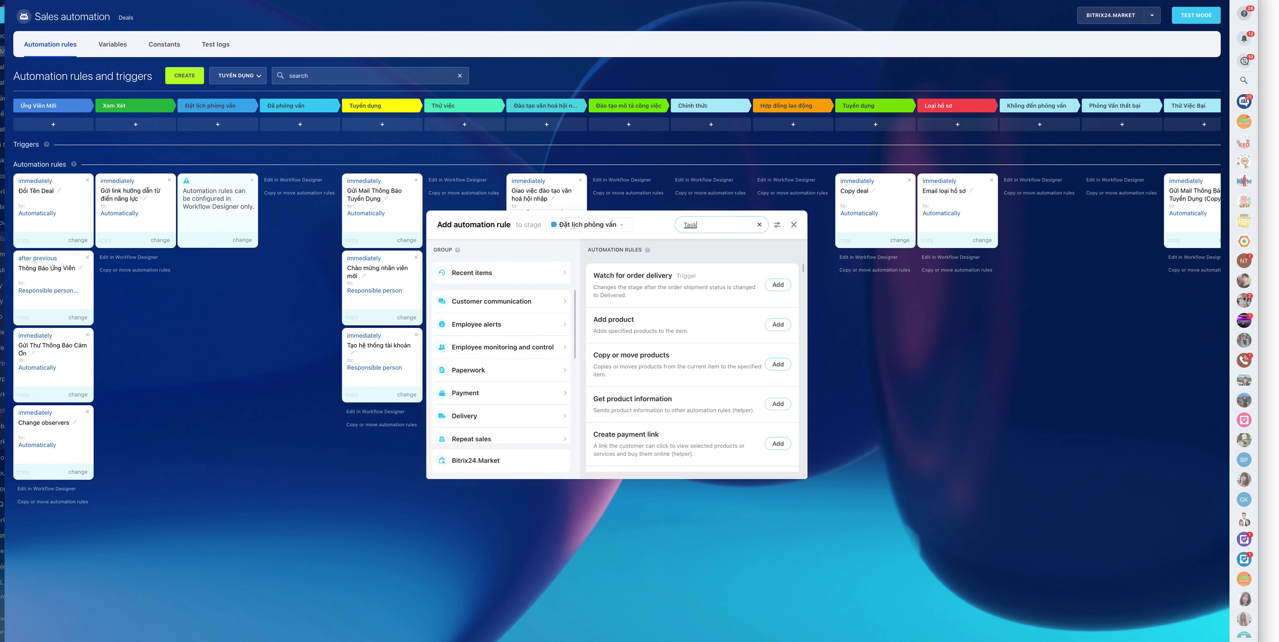
text(sk)
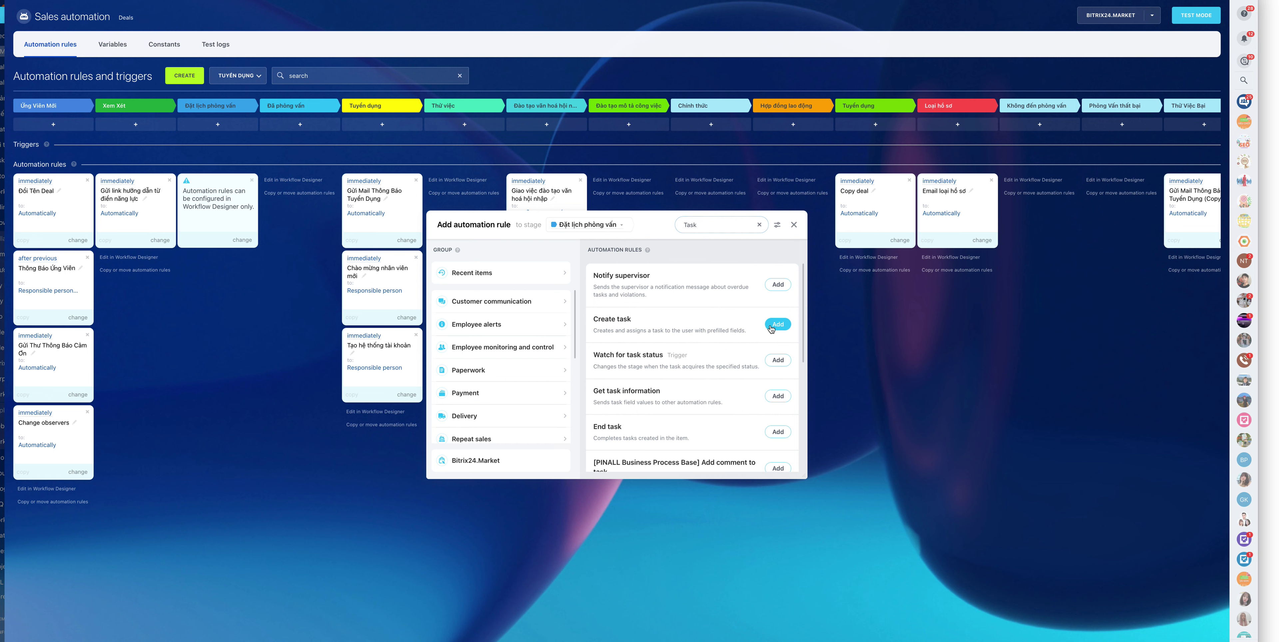
click(771, 326)
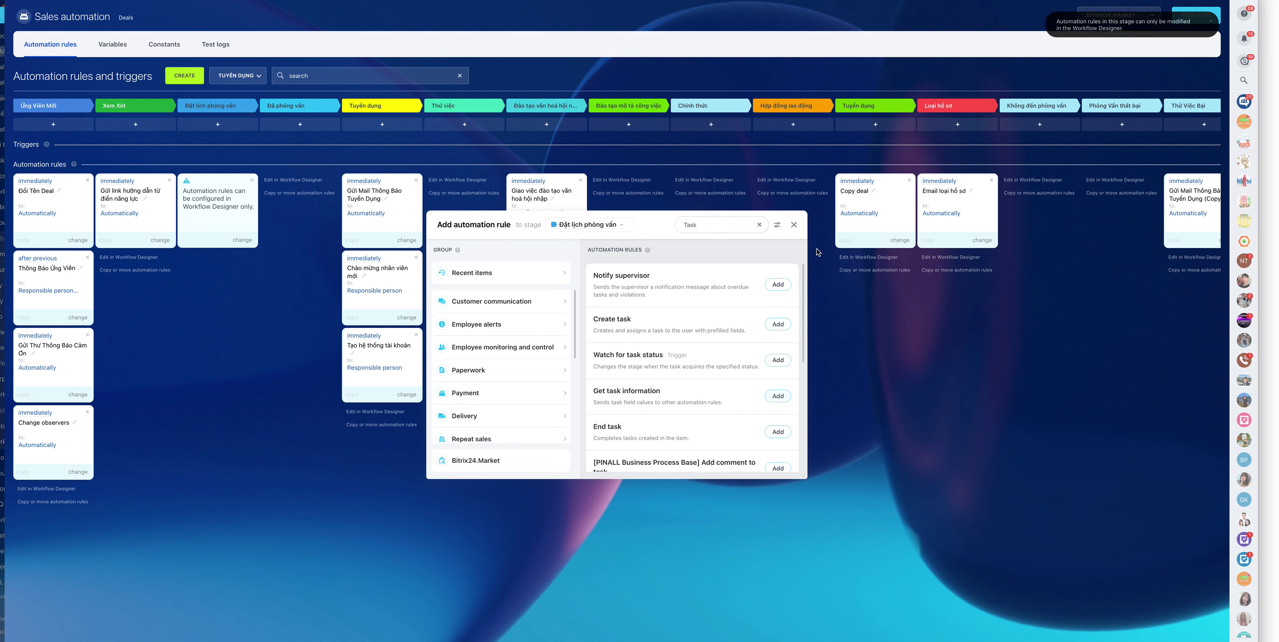
click(794, 224)
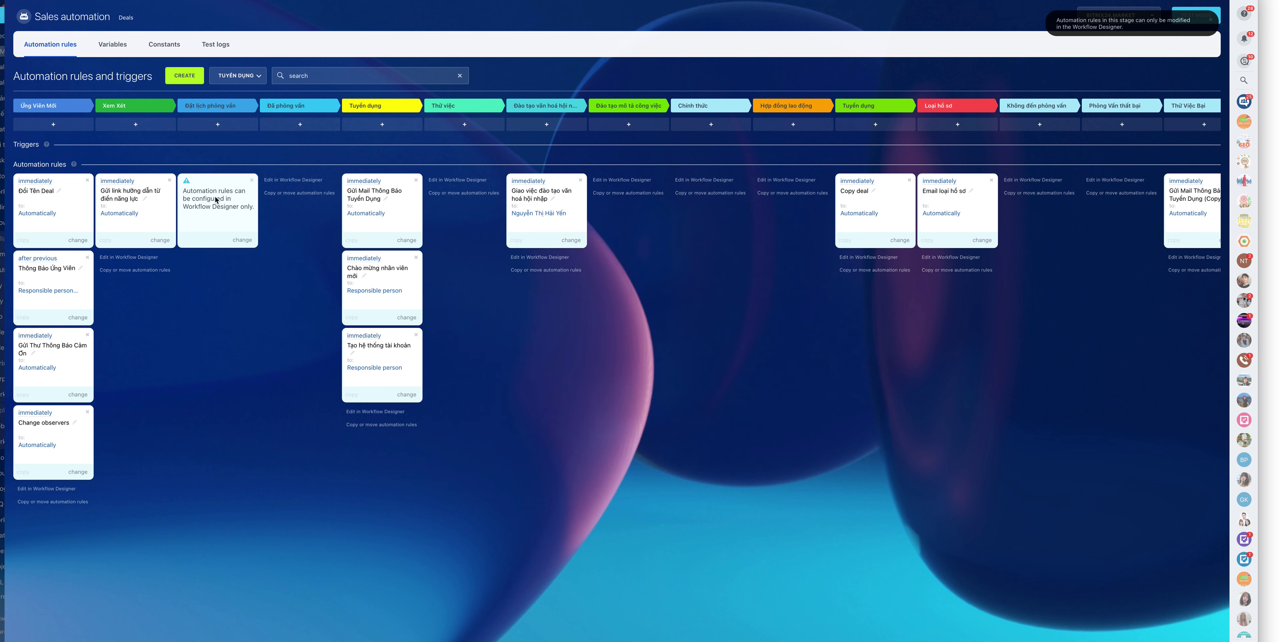
- Browse the automation rule groups available for the Đã phỏng vấn stage, including task management and employee monitoring, without adding a rule
click(298, 124)
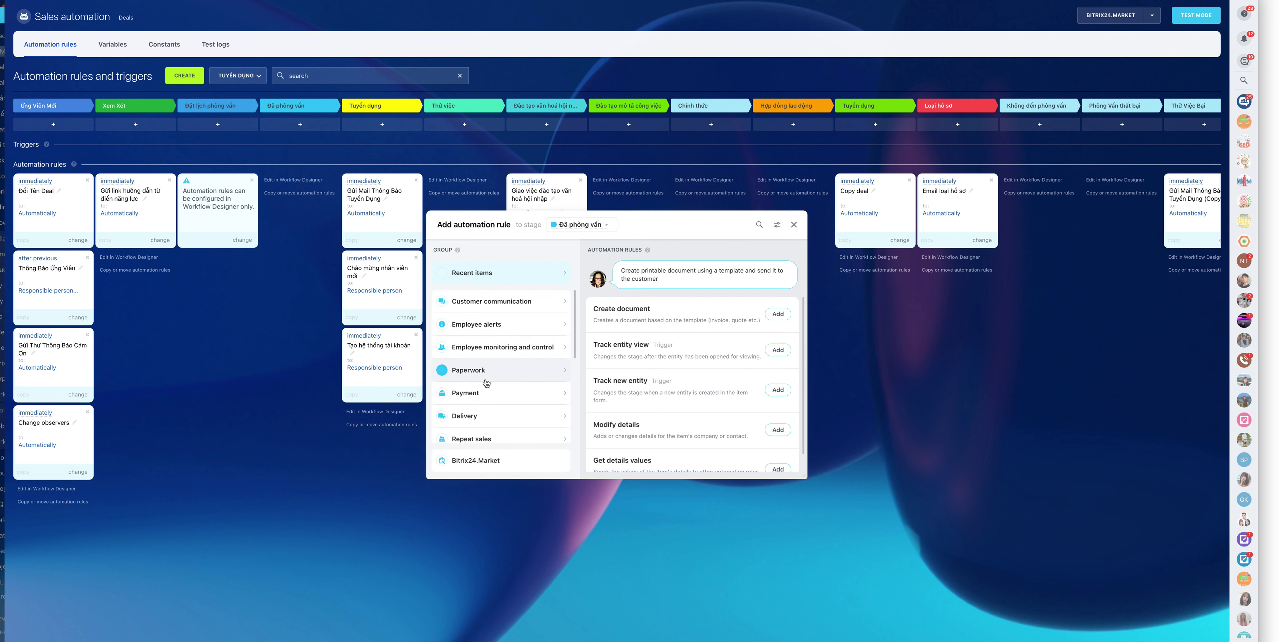
mouse_move(496, 442)
scroll(516, 366, down, 5)
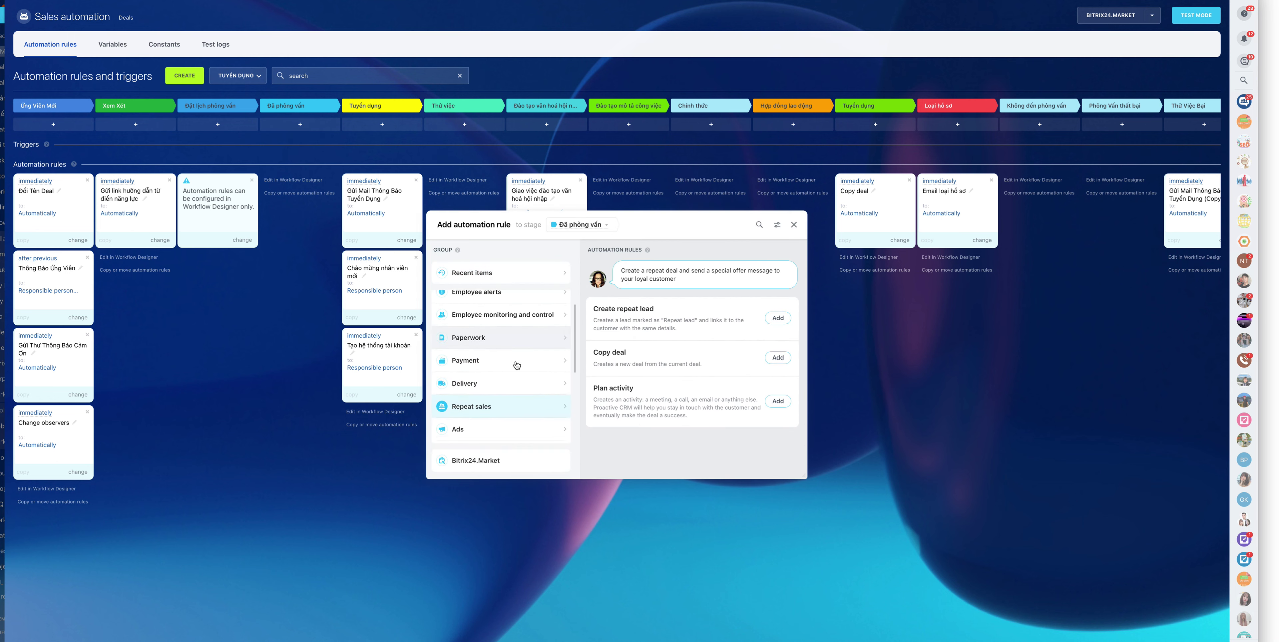
click(514, 341)
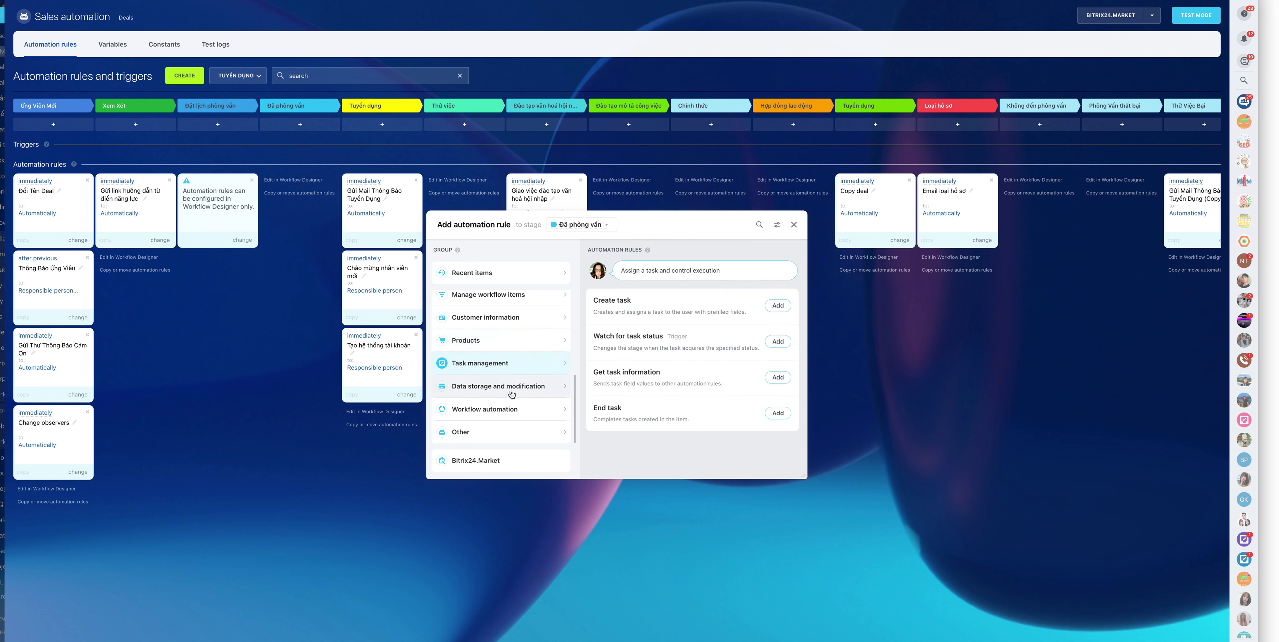
mouse_move(499, 429)
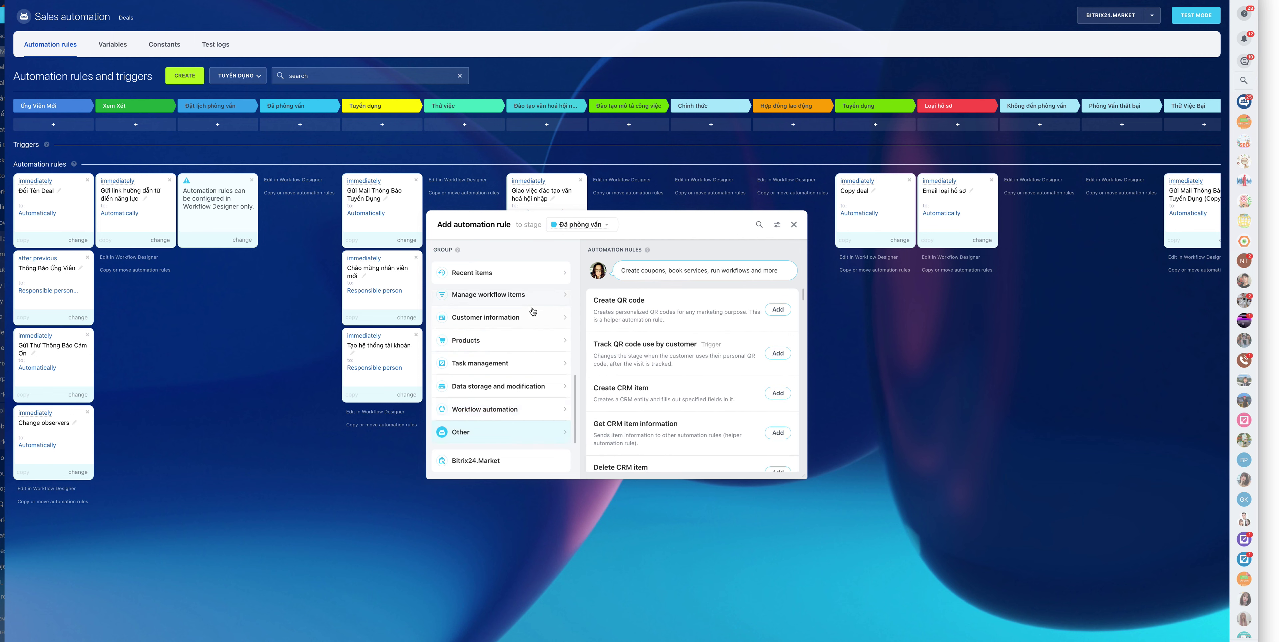
scroll(518, 321, up, 3)
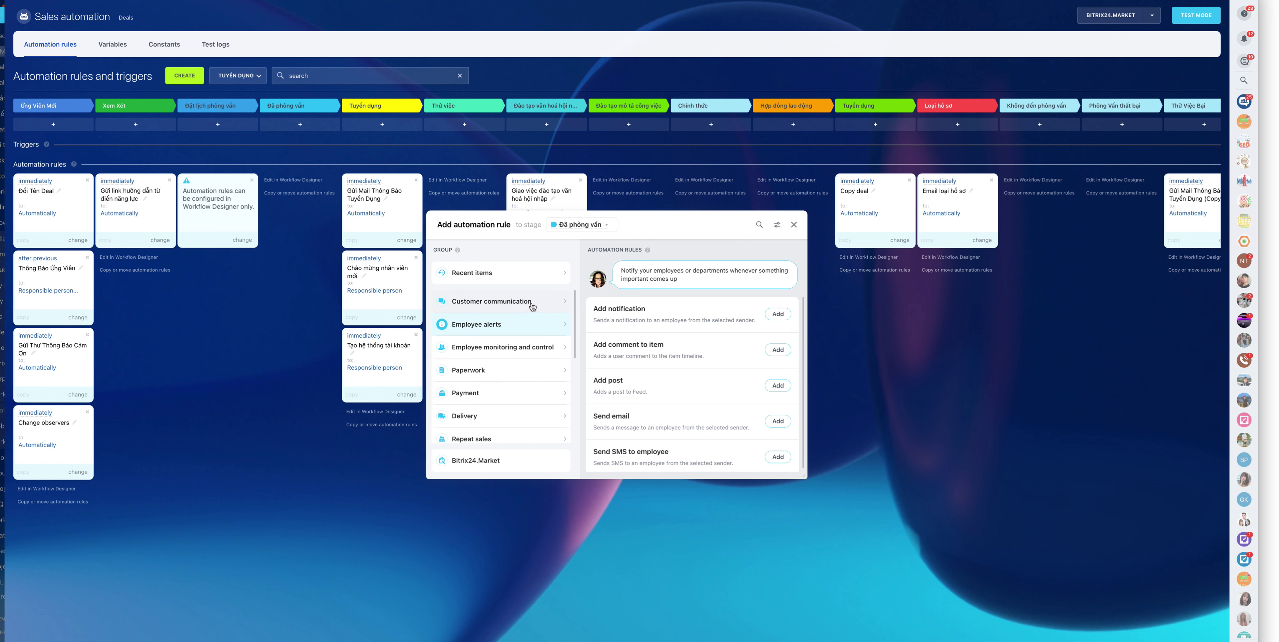
click(528, 302)
click(511, 353)
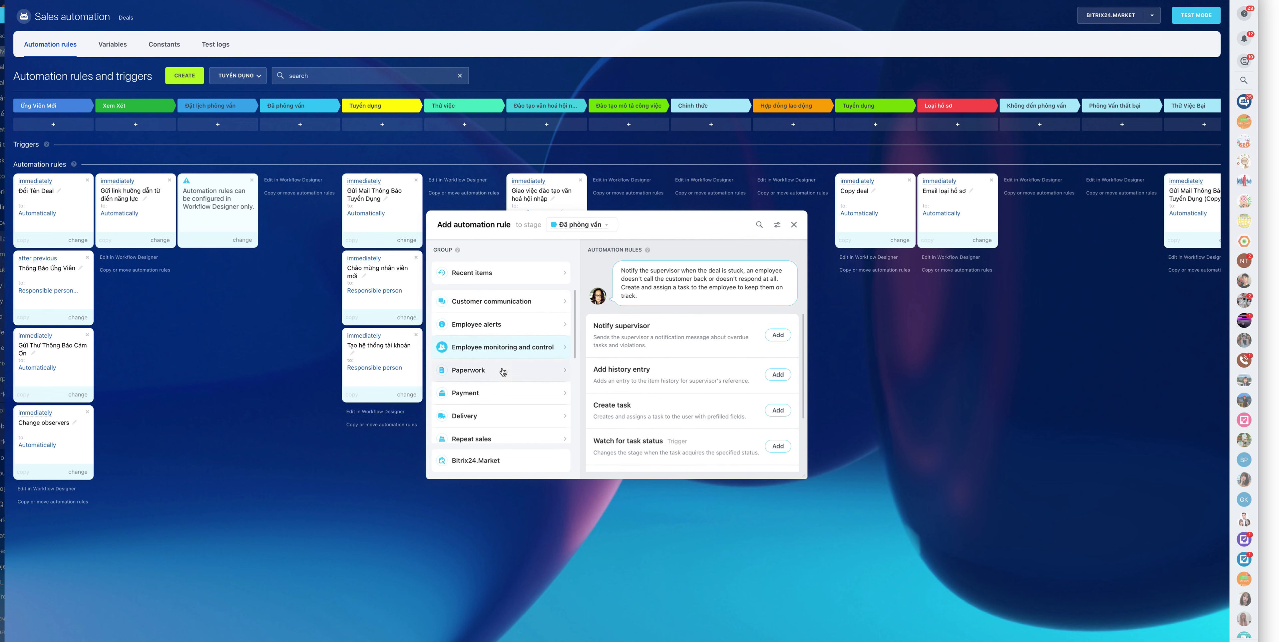
click(502, 370)
click(794, 226)
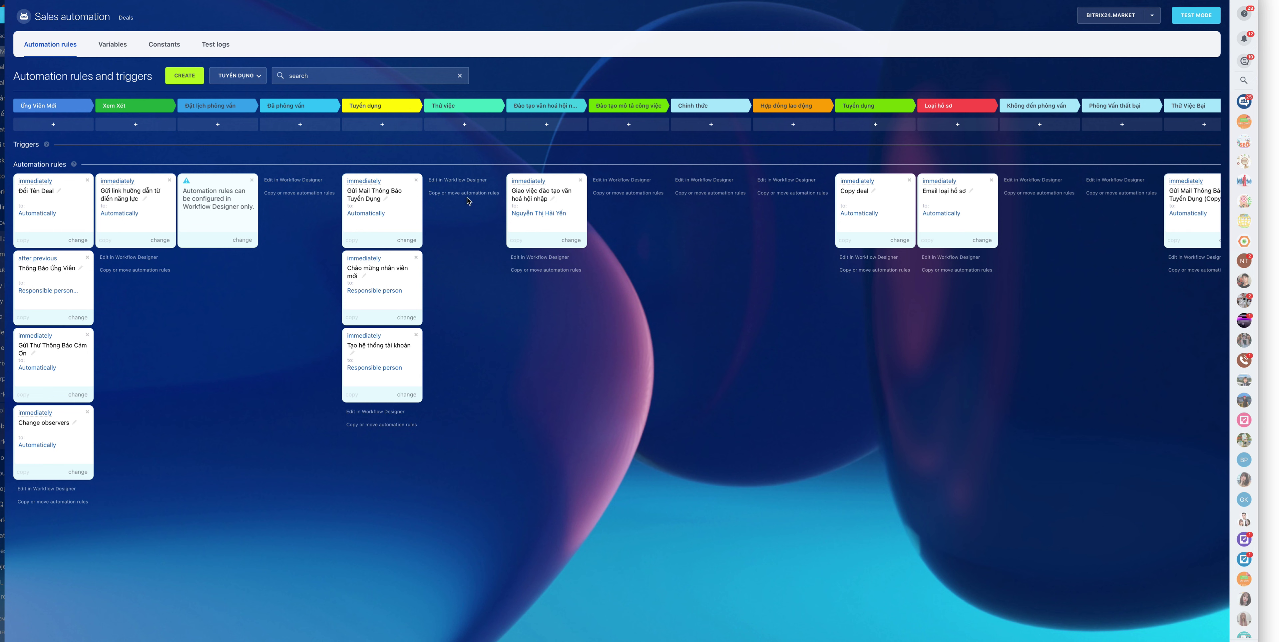
- Review the Gửi Mail Thông Báo Tuyển Dụng email rule in the yellow Tuyển dụng stage and close it unchanged
scroll(447, 129, right, 1)
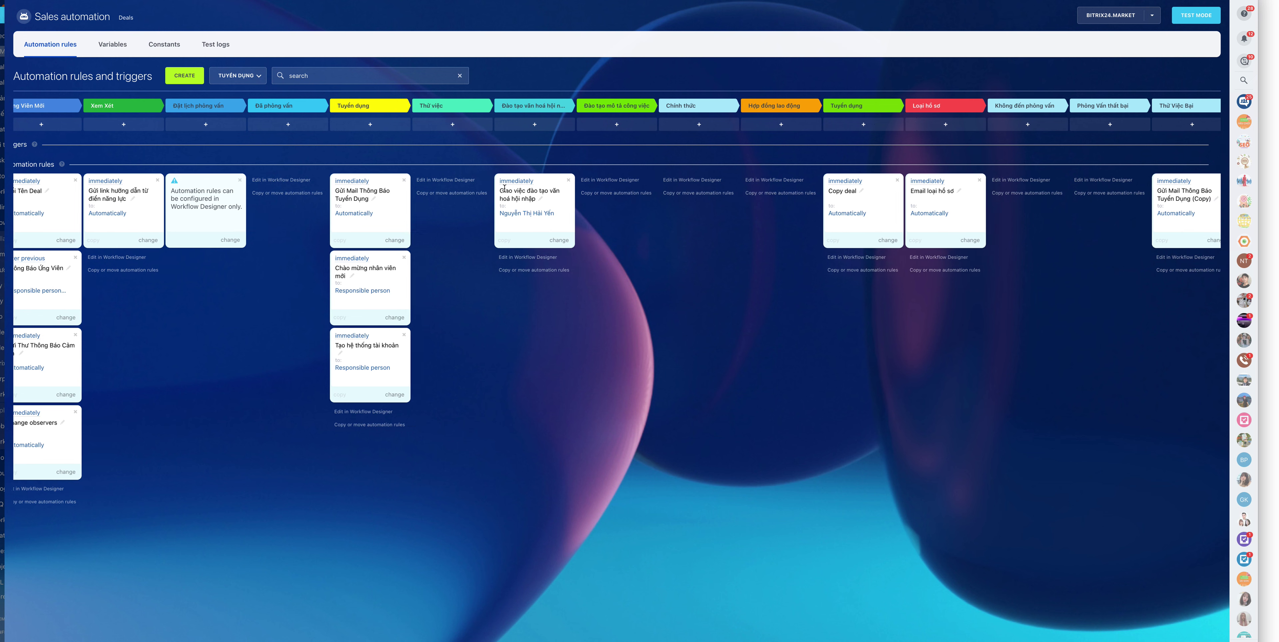
scroll(378, 206, right, 3)
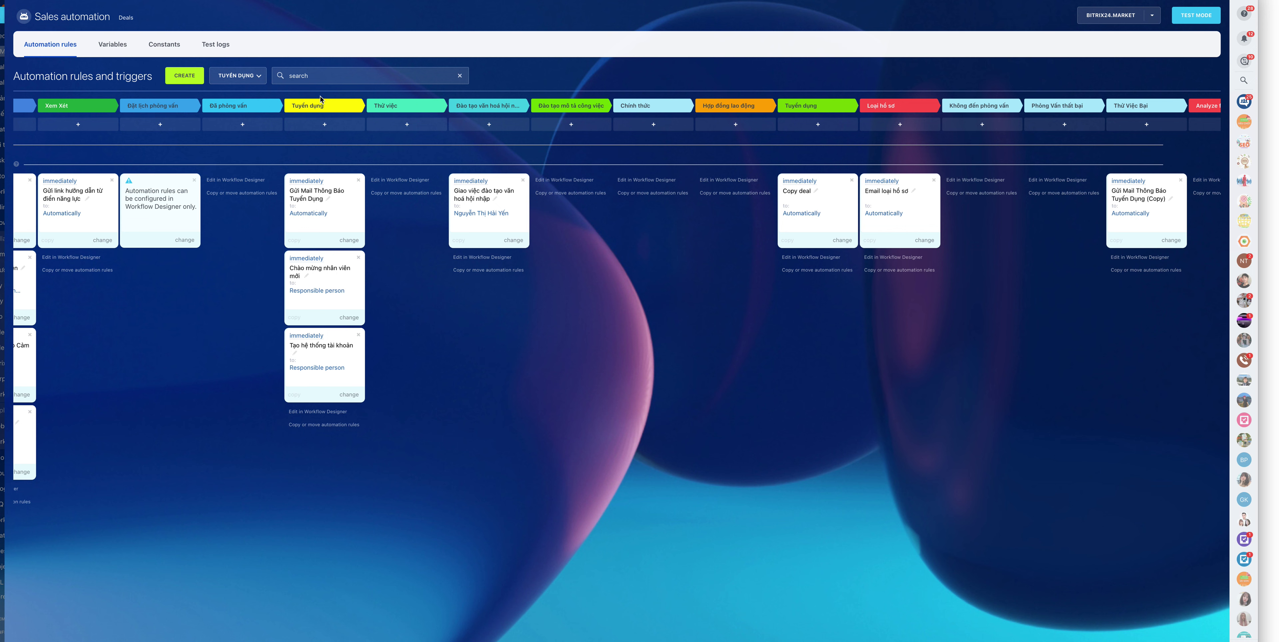
click(347, 240)
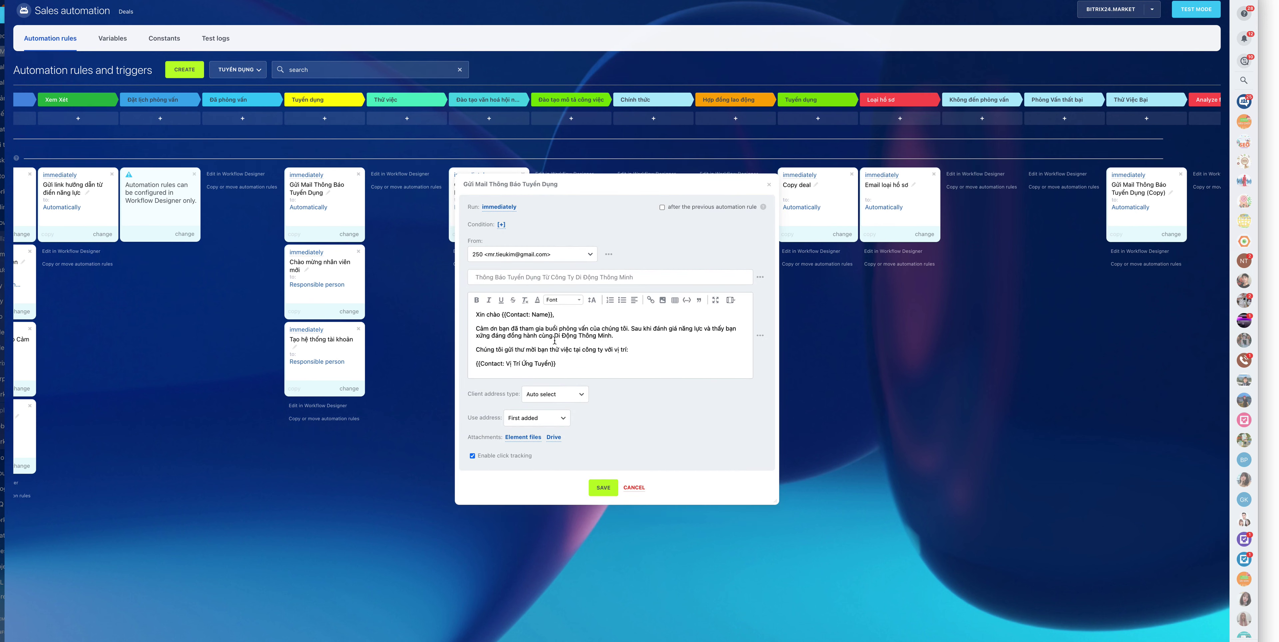
click(768, 184)
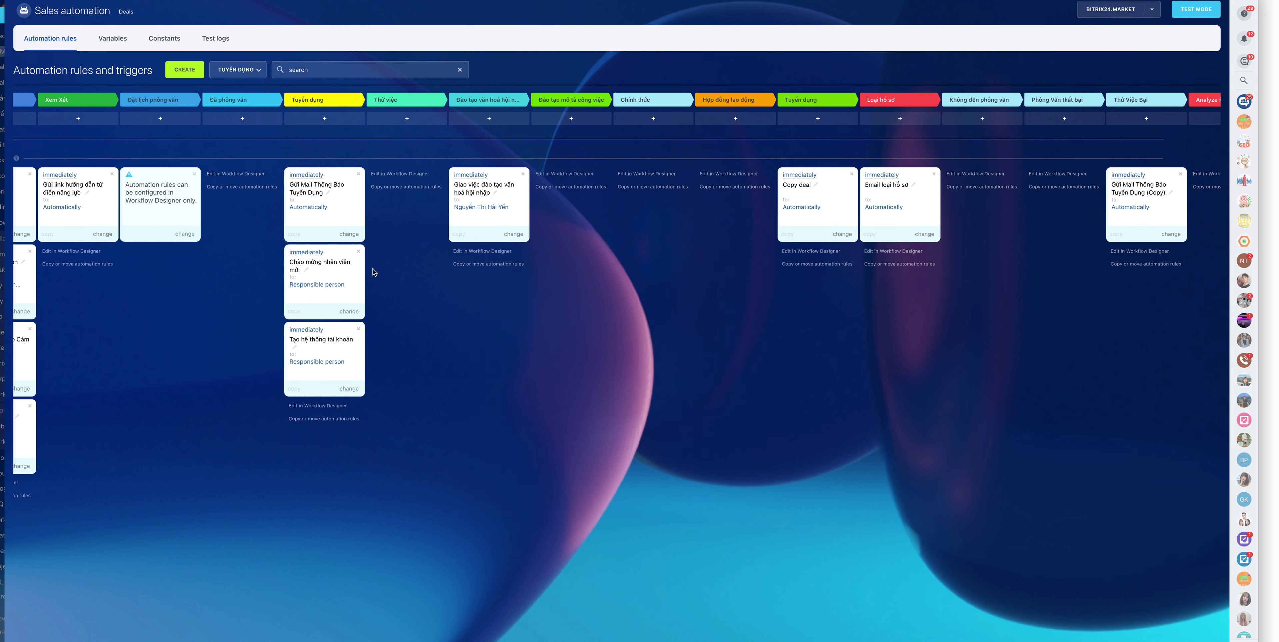
- Review the message, sender and recipients of the Chào mừng nhân viên mới rule and close it
click(341, 311)
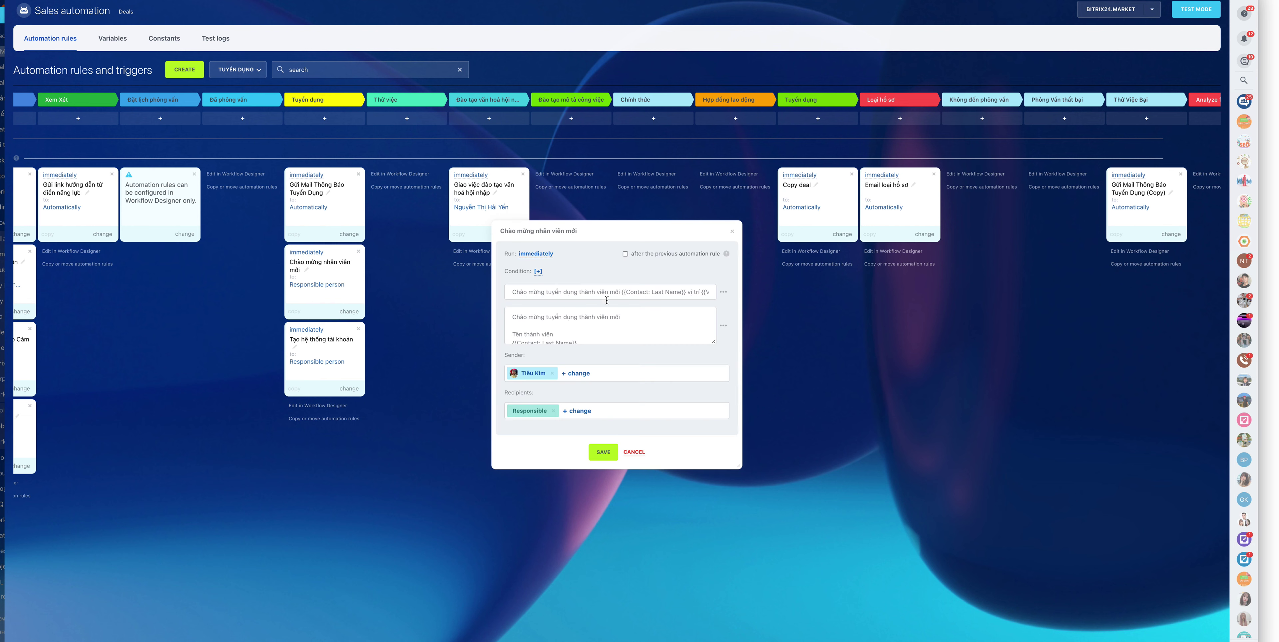
scroll(602, 323, down, 2)
drag(709, 342, 710, 369)
click(731, 231)
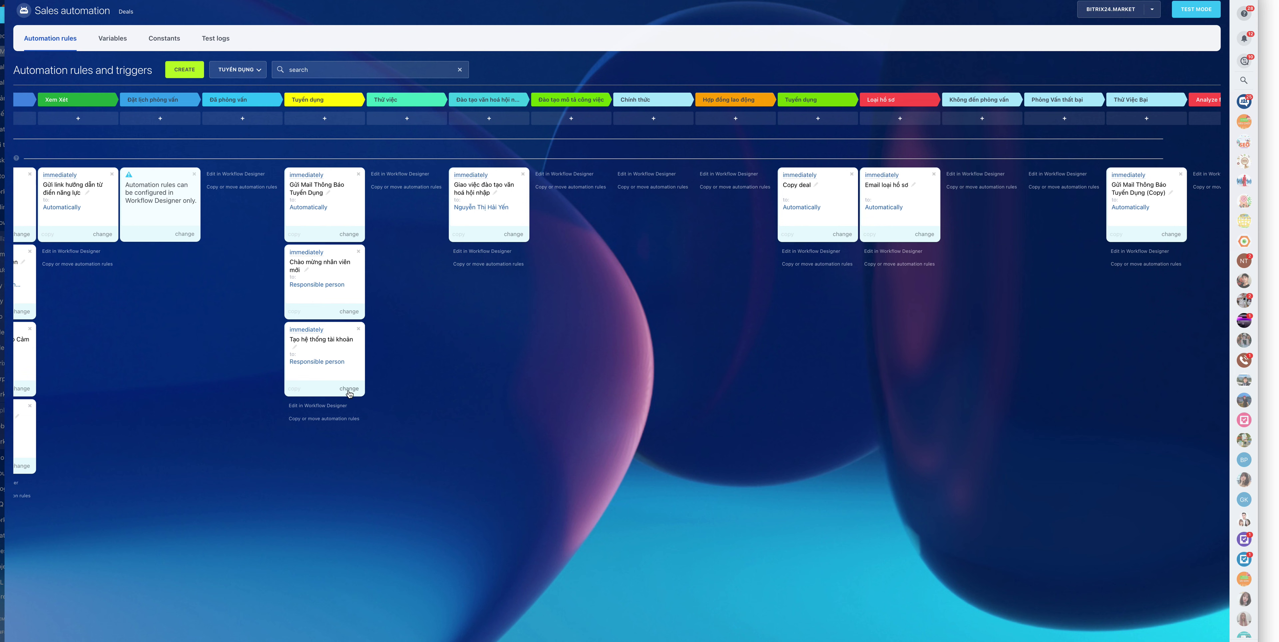
- Enlarge the task description of the Tạo hệ thống tài khoản rule to read it in full, and save the rule
click(349, 390)
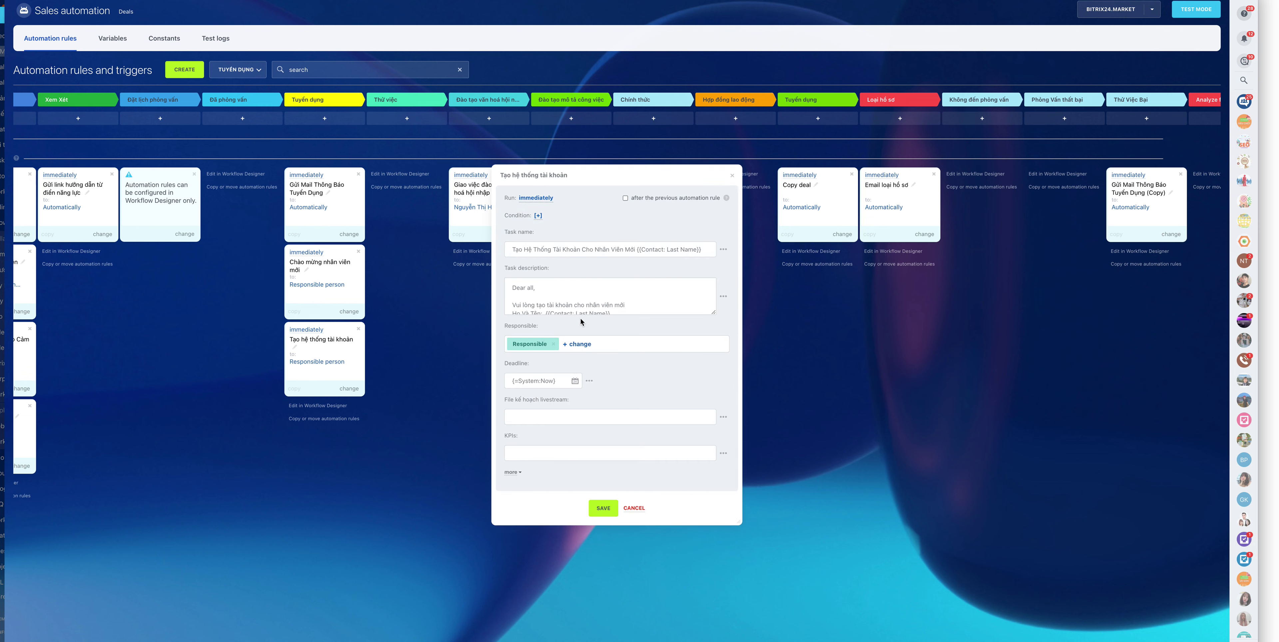
scroll(580, 310, down, 5)
scroll(678, 304, up, 1)
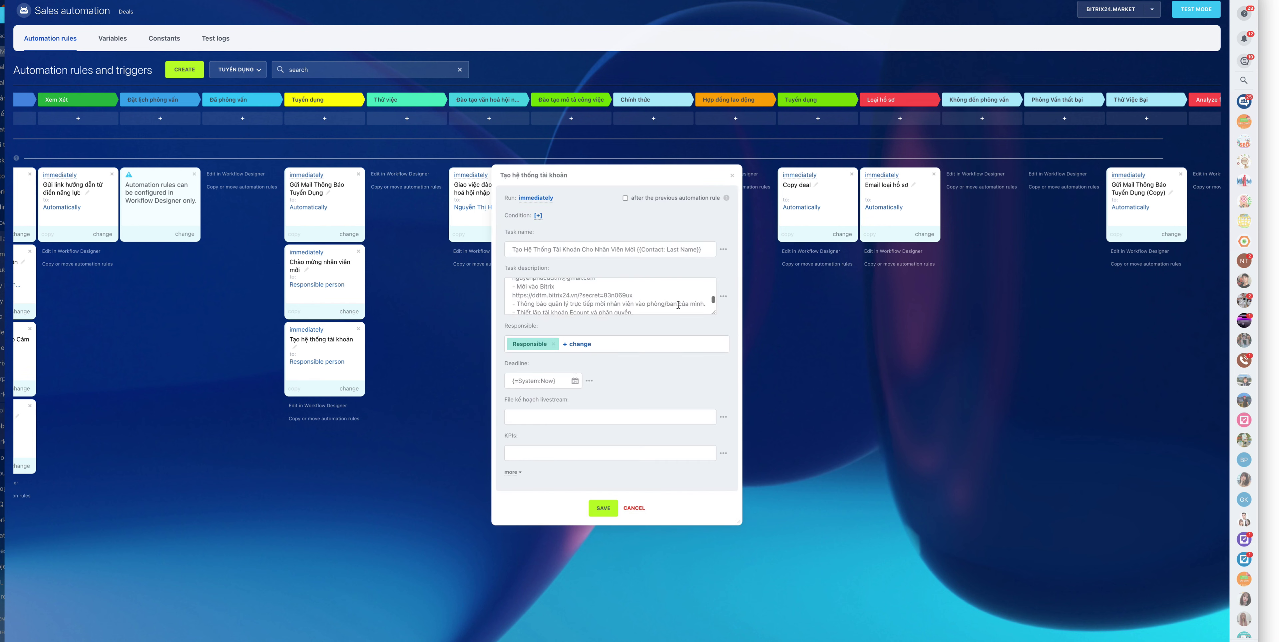
drag(714, 314, 705, 430)
scroll(546, 372, up, 1)
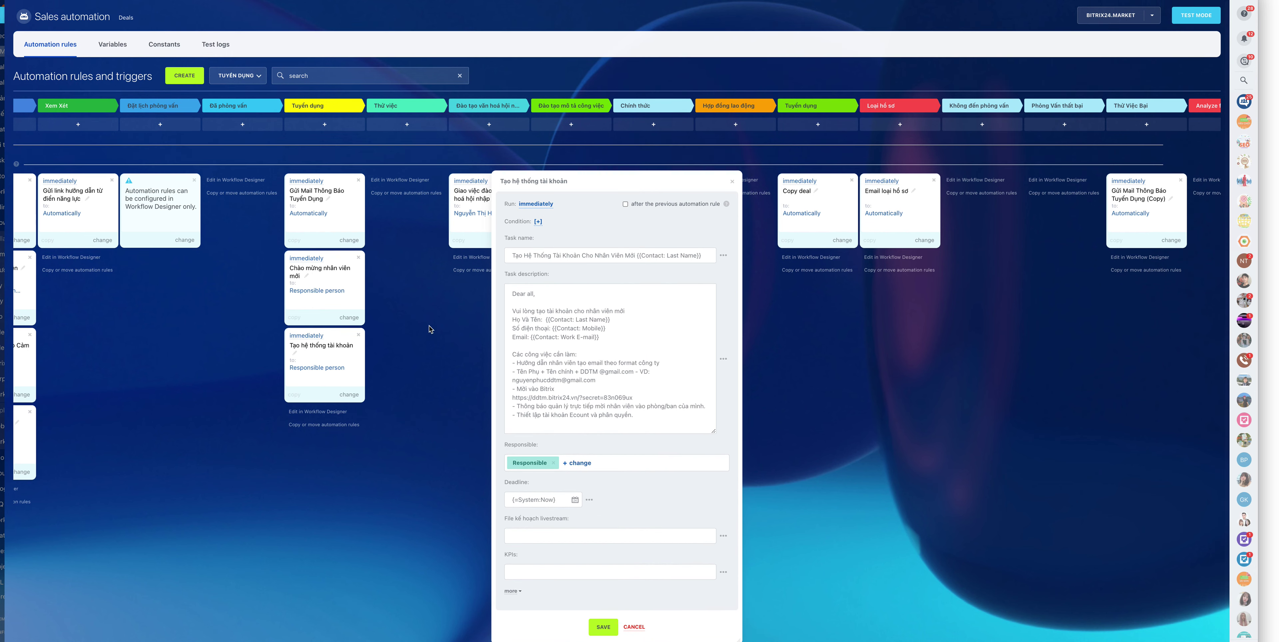
scroll(482, 368, down, 1)
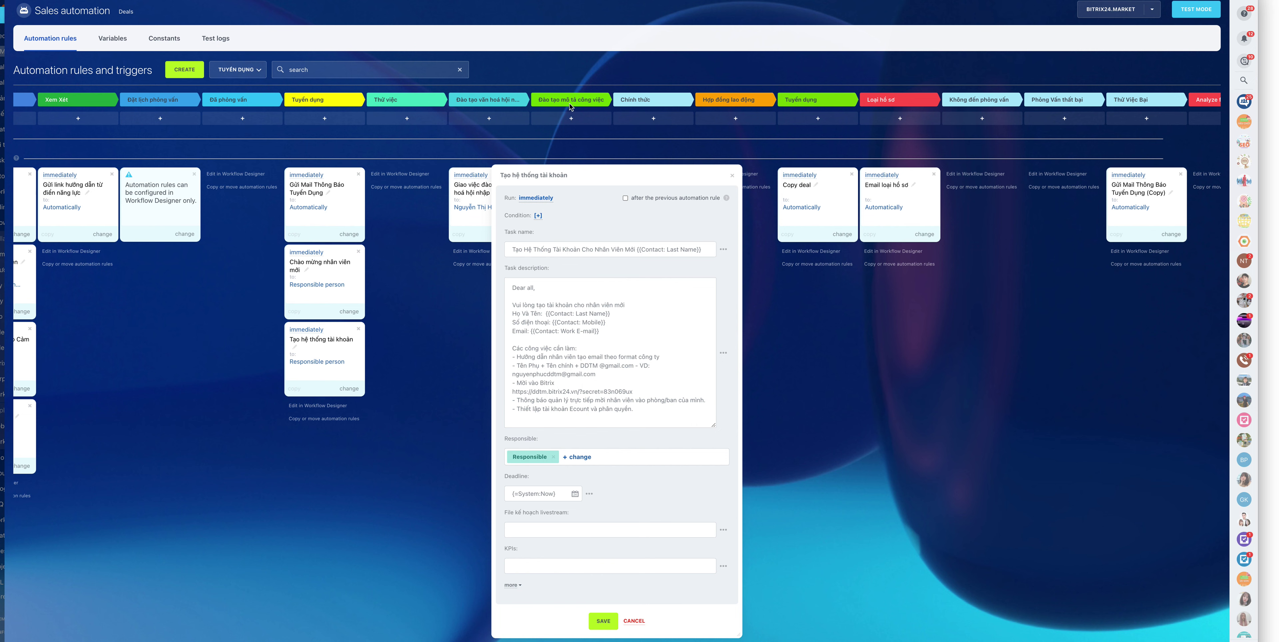
click(603, 621)
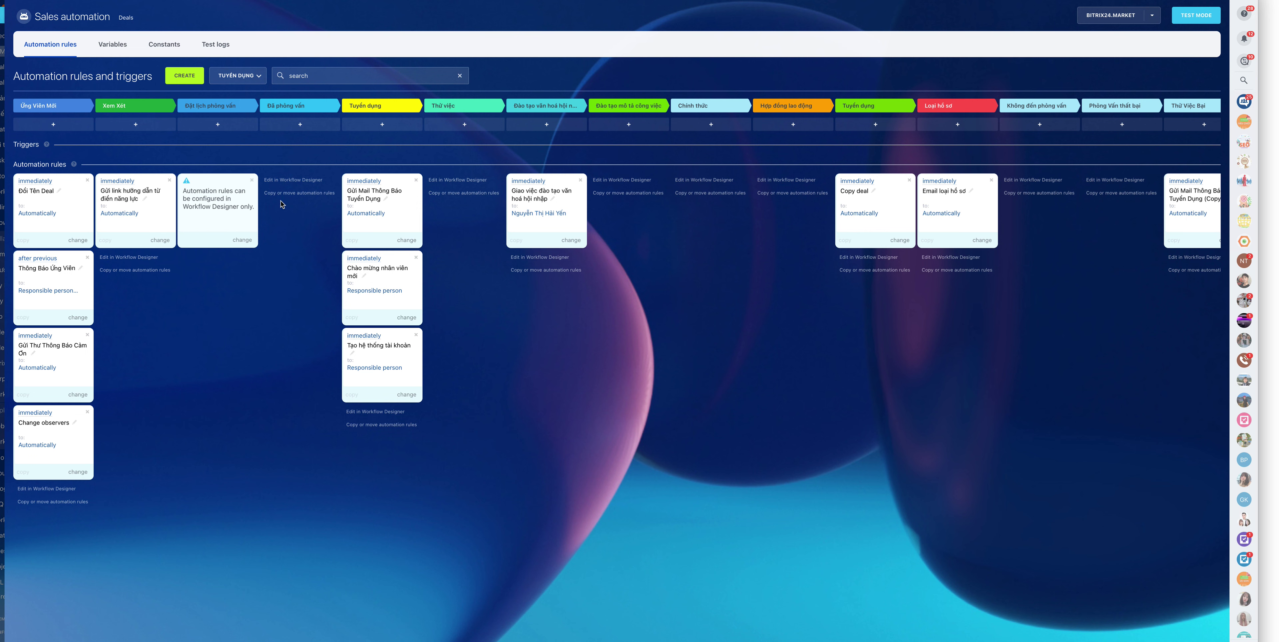
- Leave the automation rules, open Quản Lý Nhân Sự, and view the list of deal pipelines without switching from Tuyển Dụng
click(2, 18)
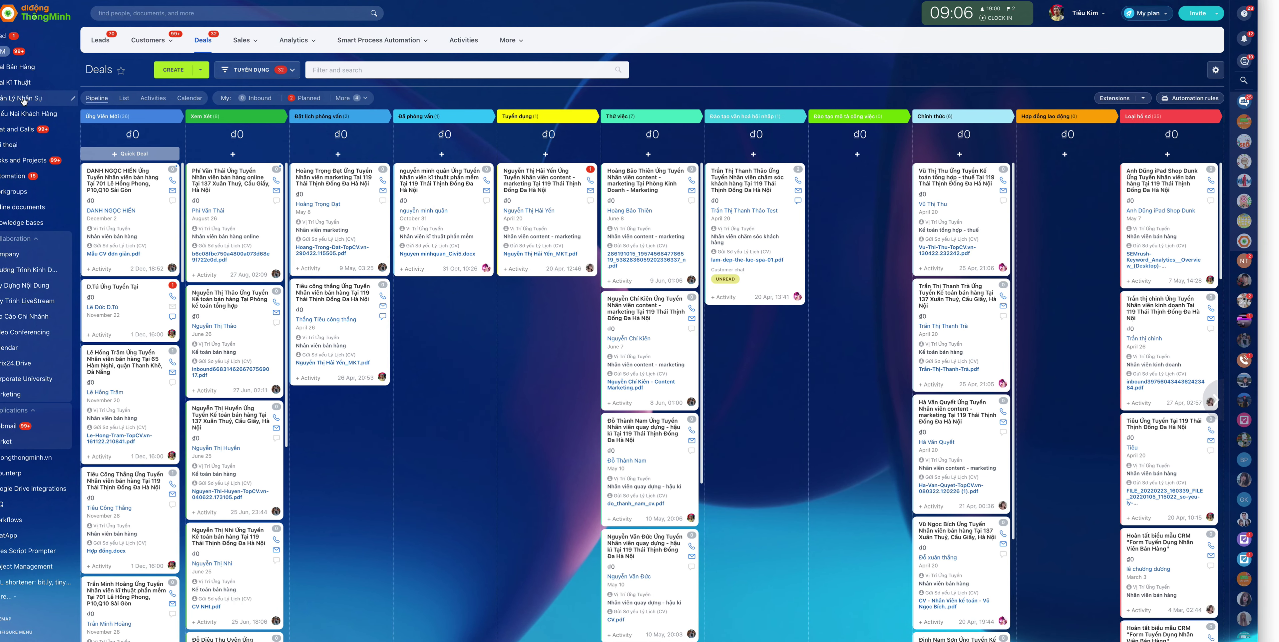
click(62, 98)
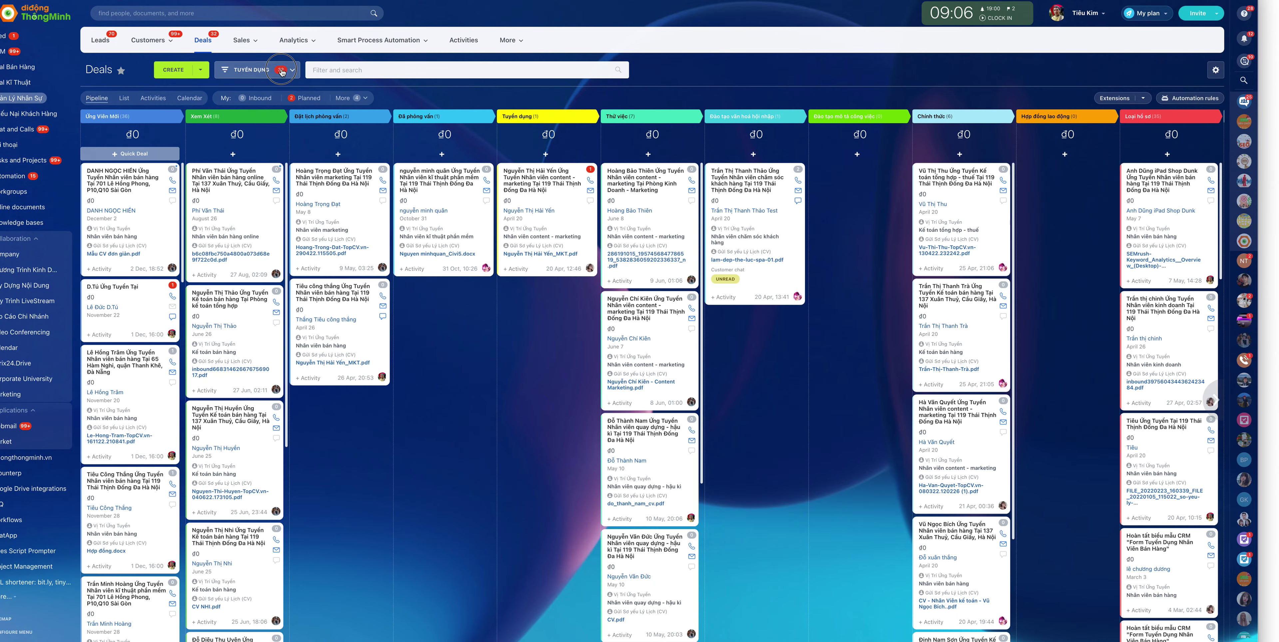
click(281, 71)
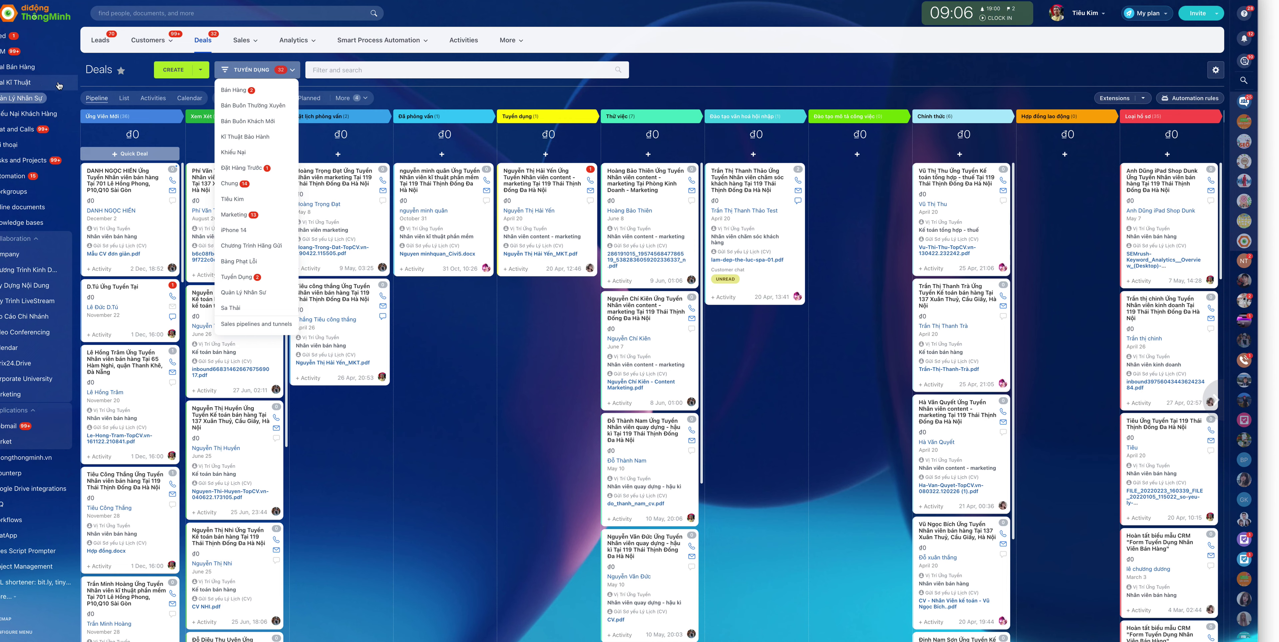
scroll(50, 332, down, 1)
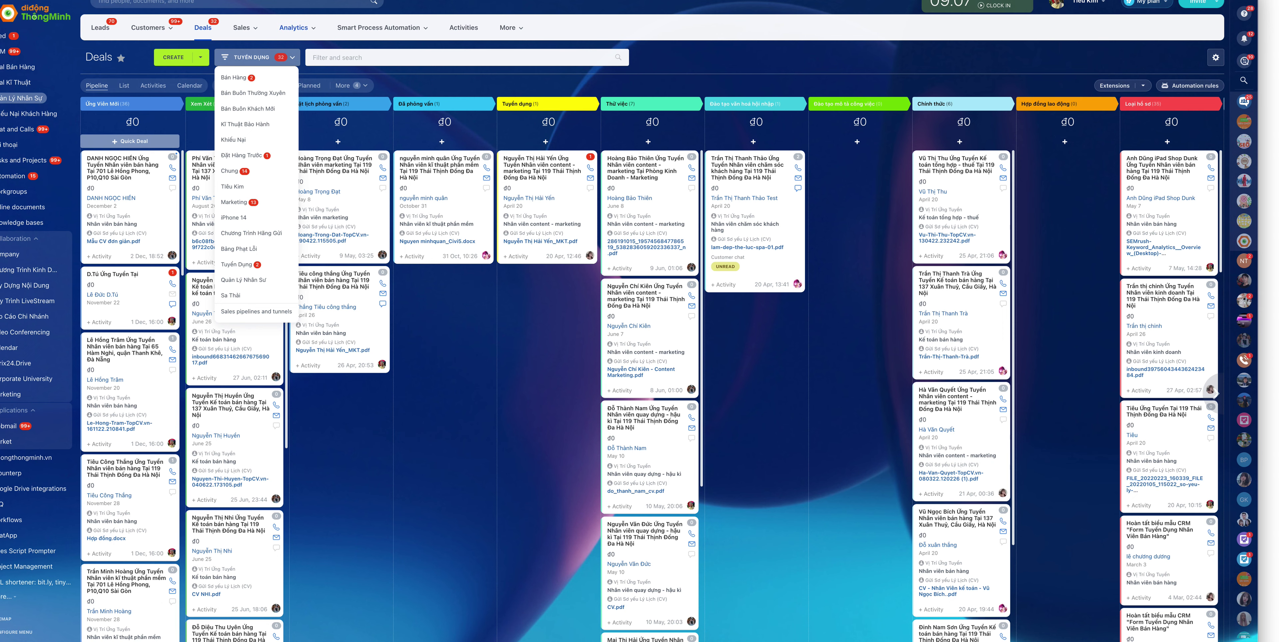
click(485, 77)
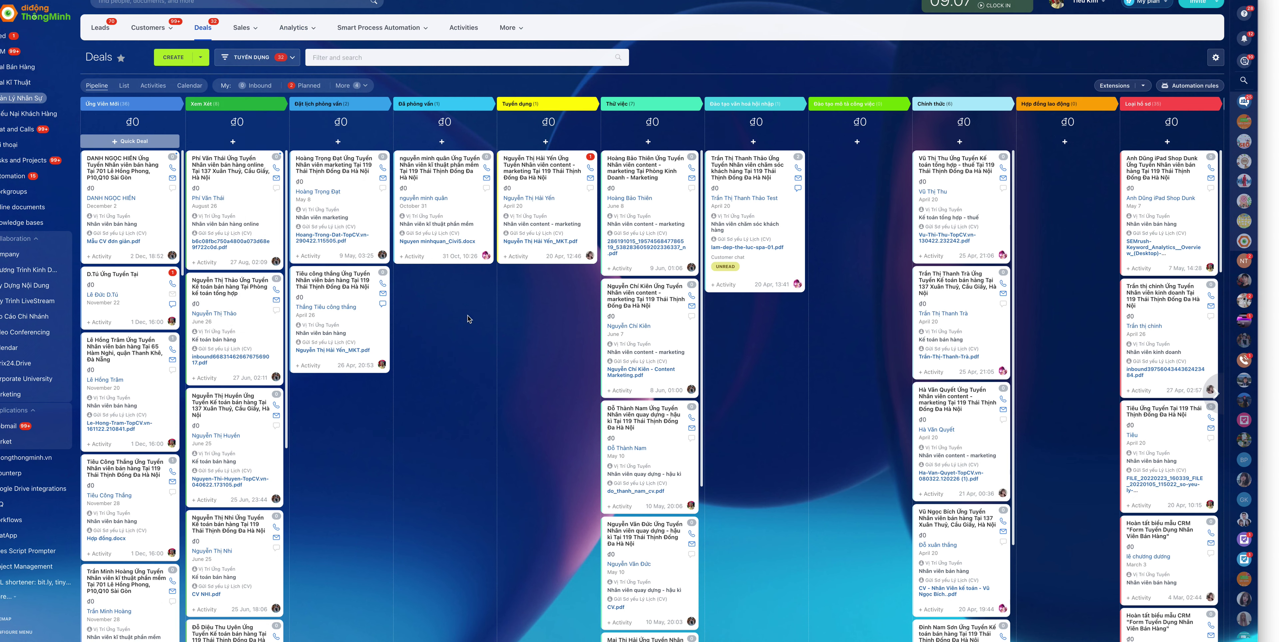
scroll(545, 415, down, 1)
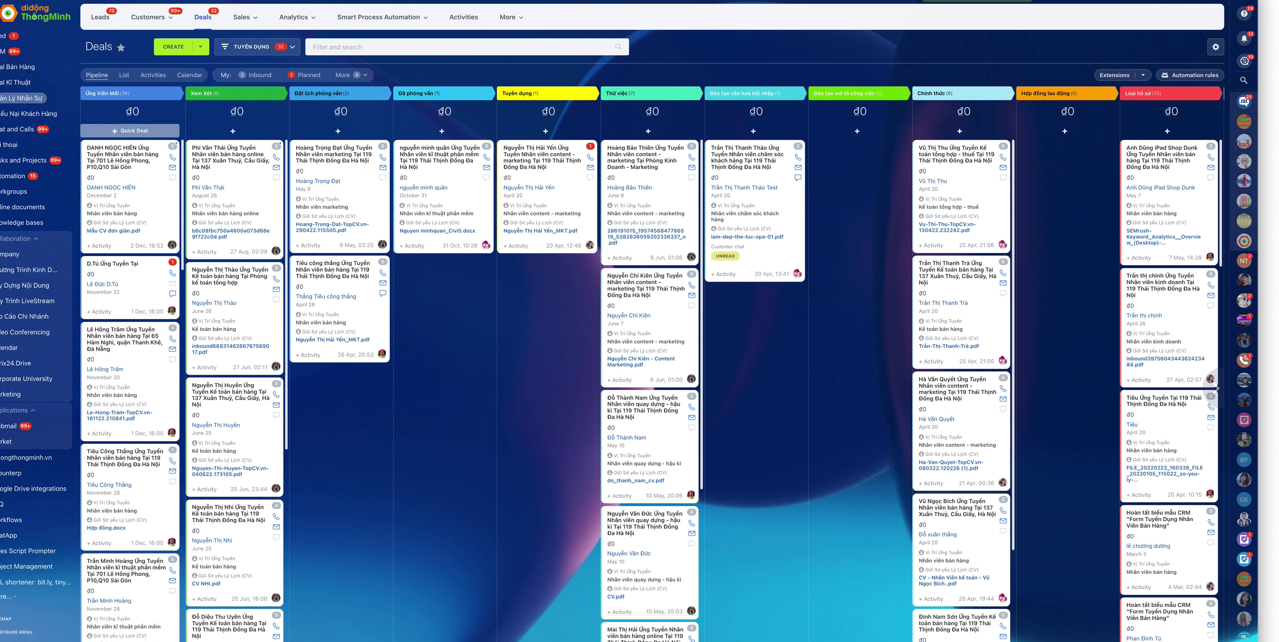